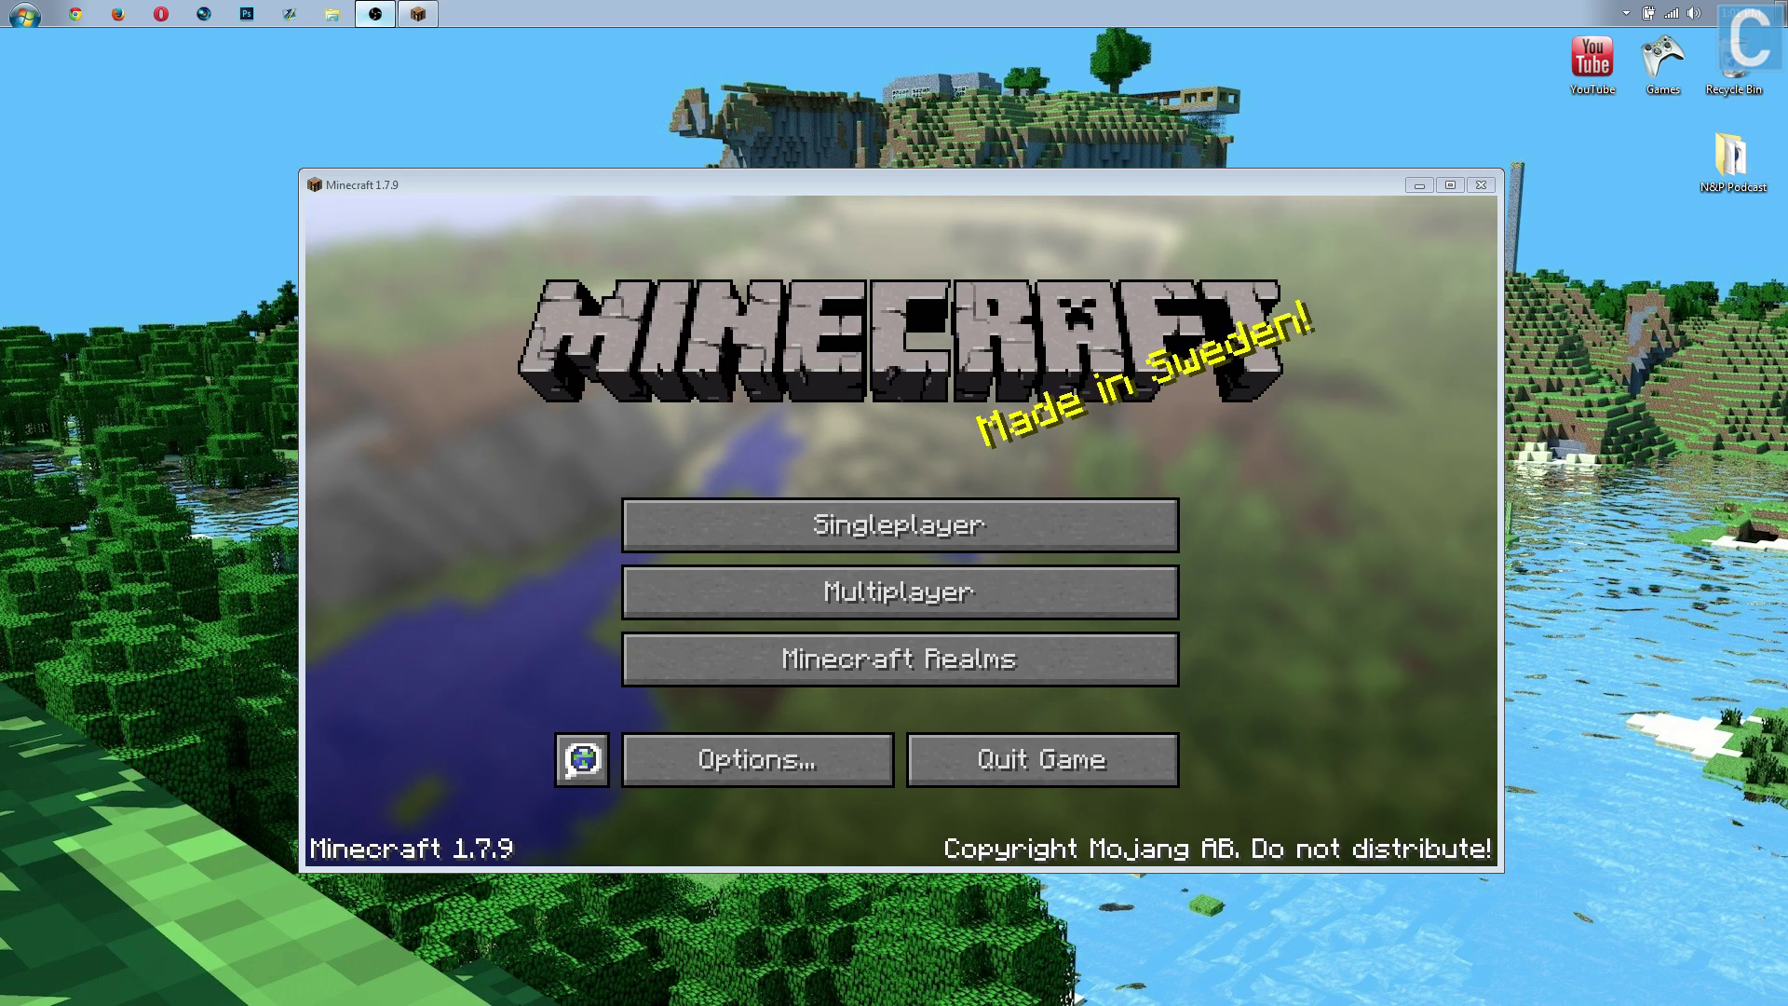
# Step: Open Windows Task Manager and sort the running processes by memory usage, highest first
pyautogui.rightClick(573, 13)
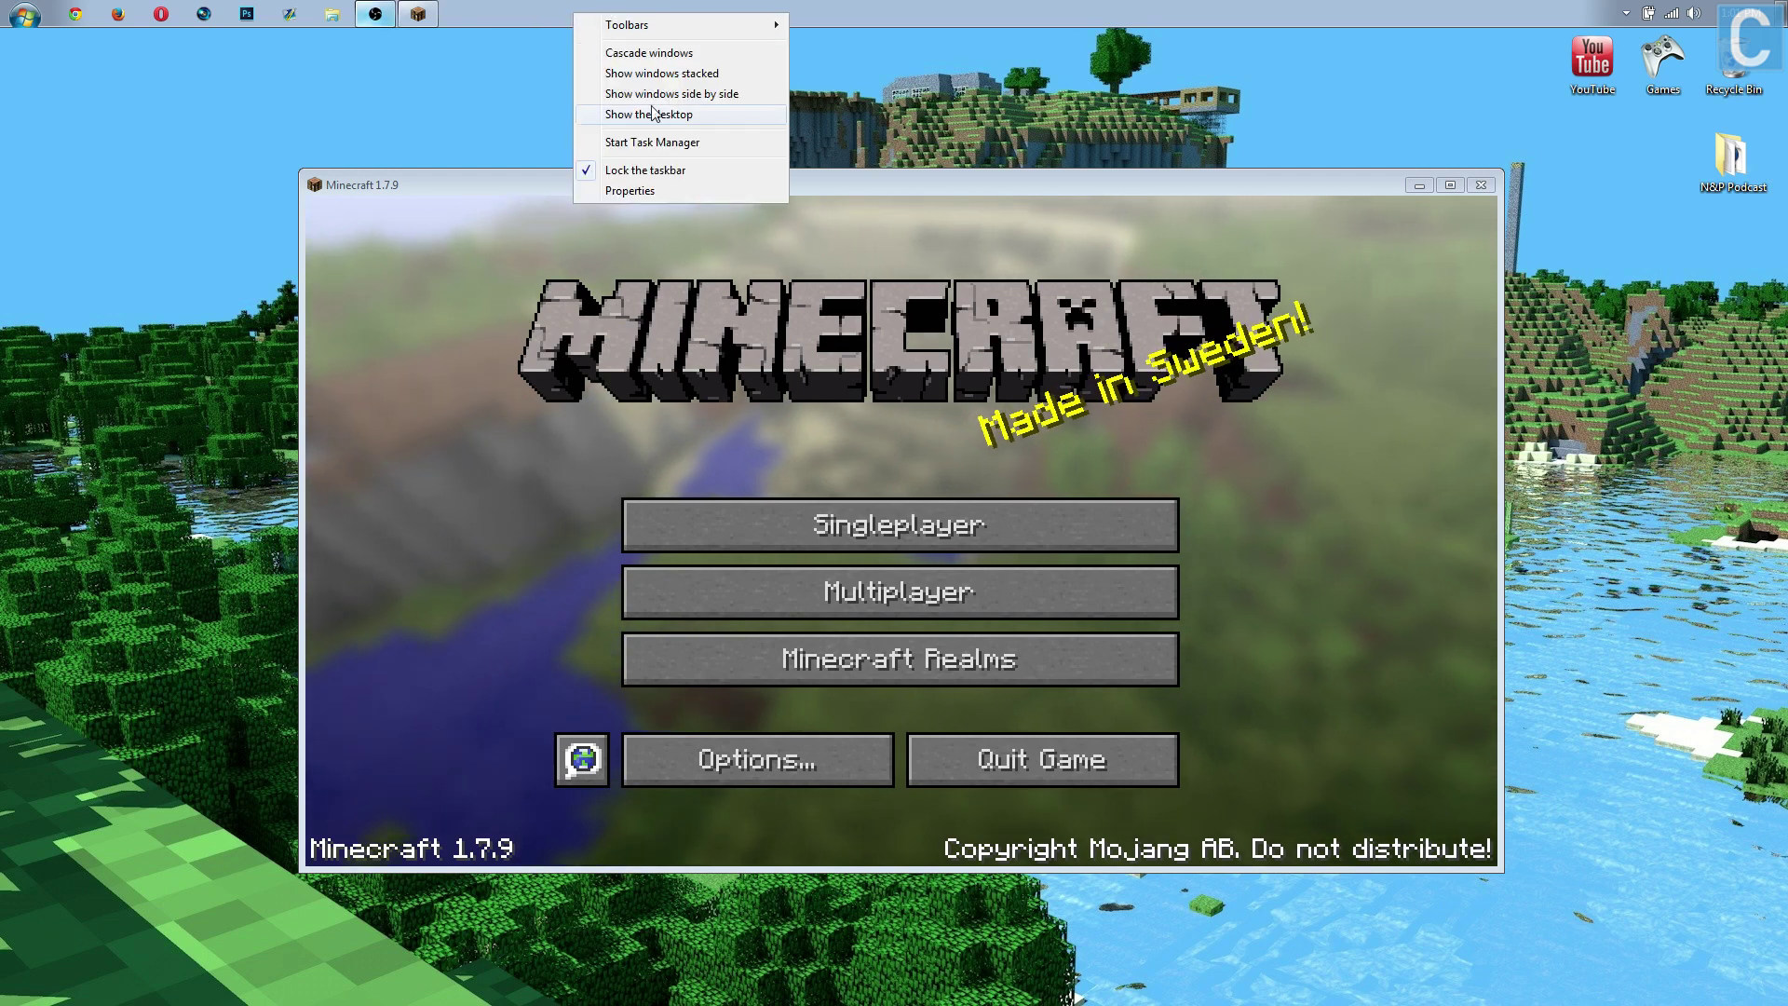
pyautogui.click(652, 141)
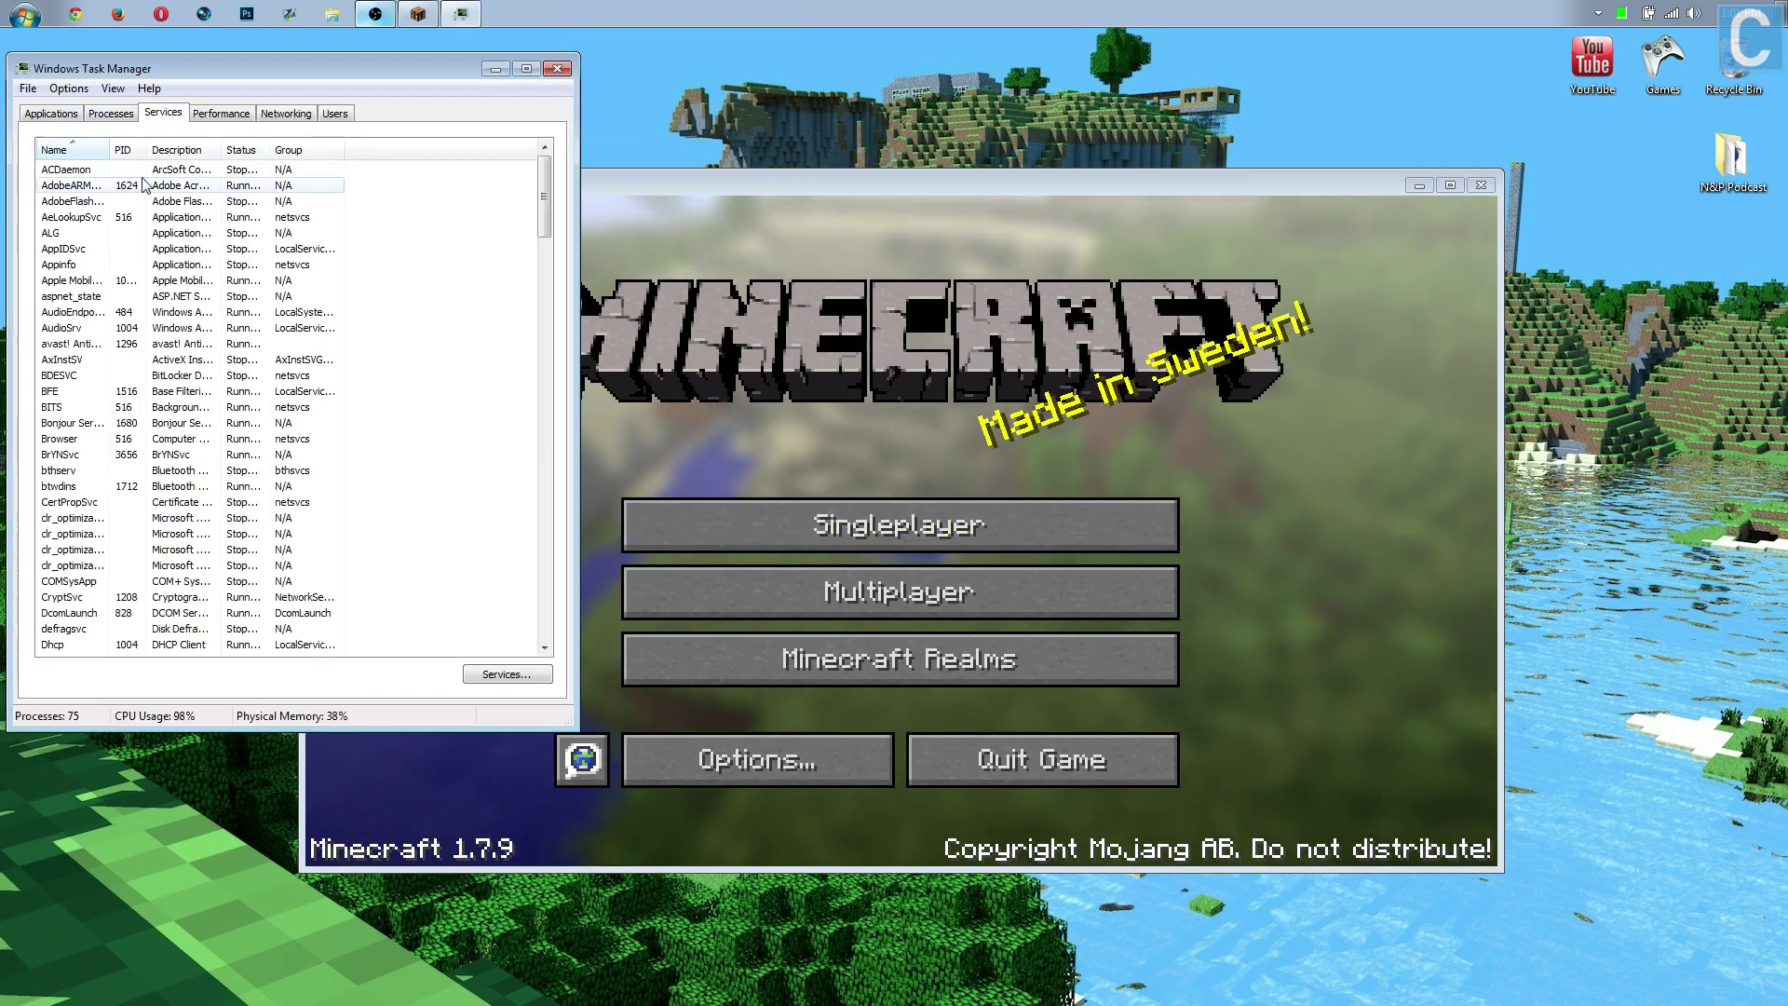
pyautogui.click(96, 114)
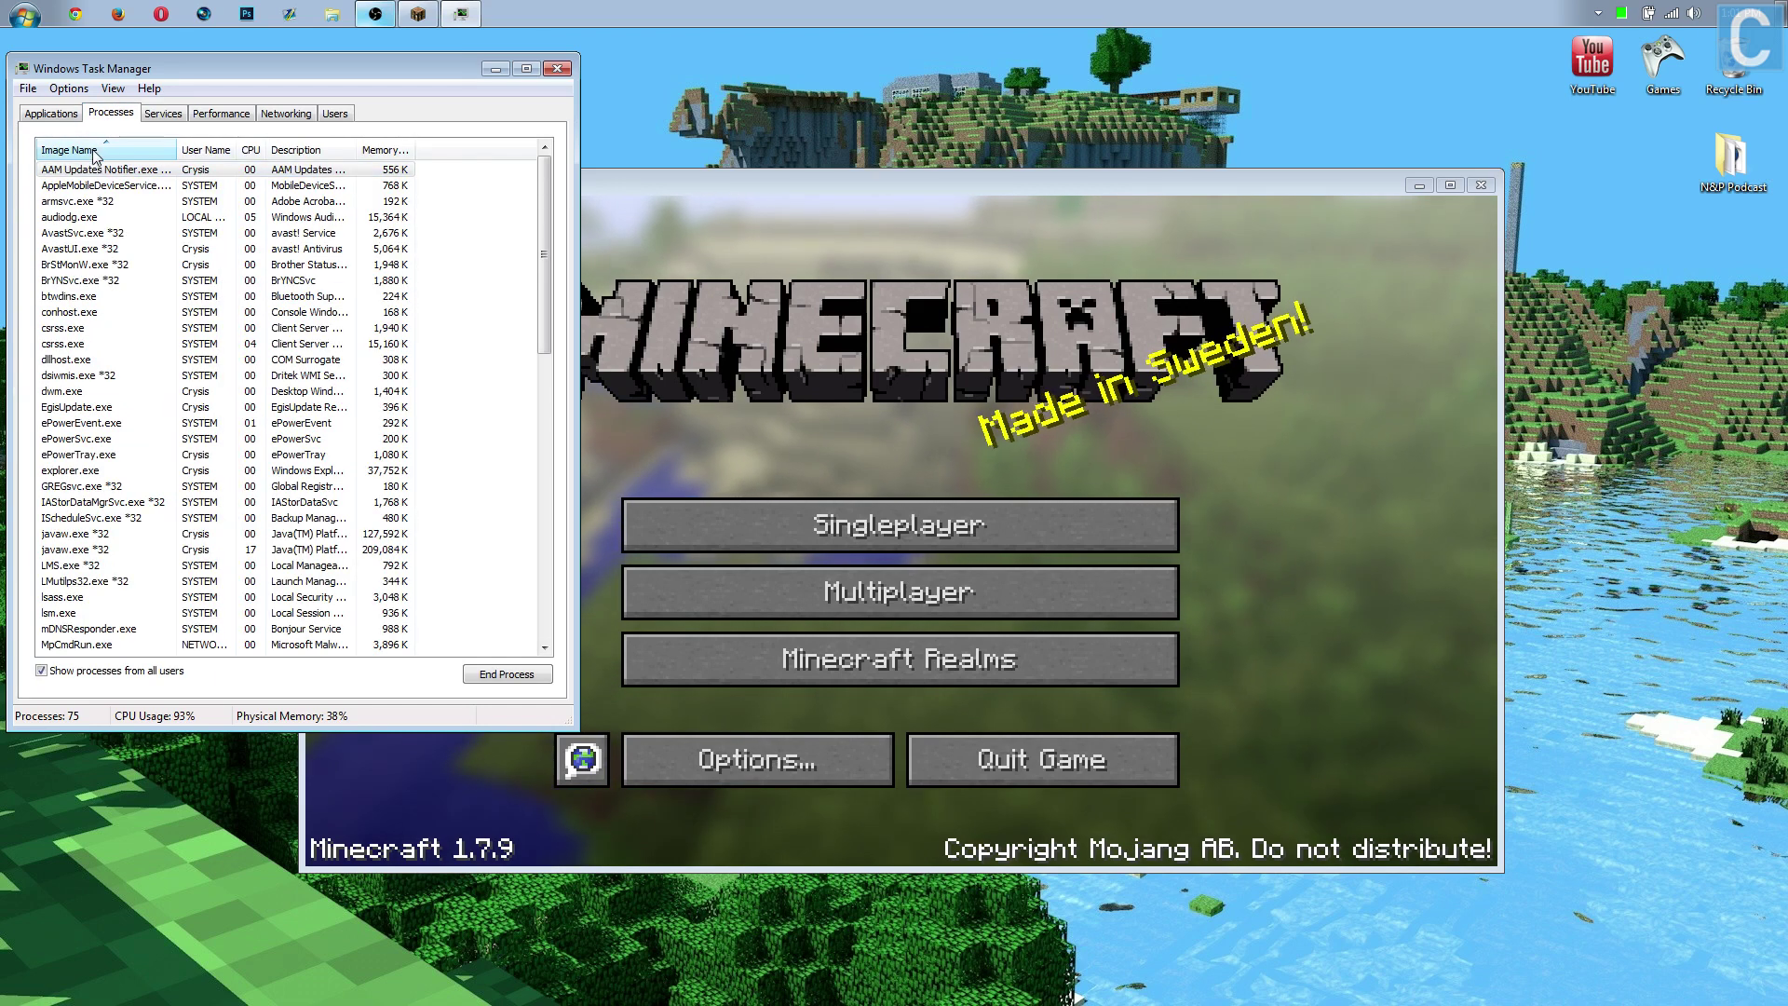
pyautogui.click(382, 151)
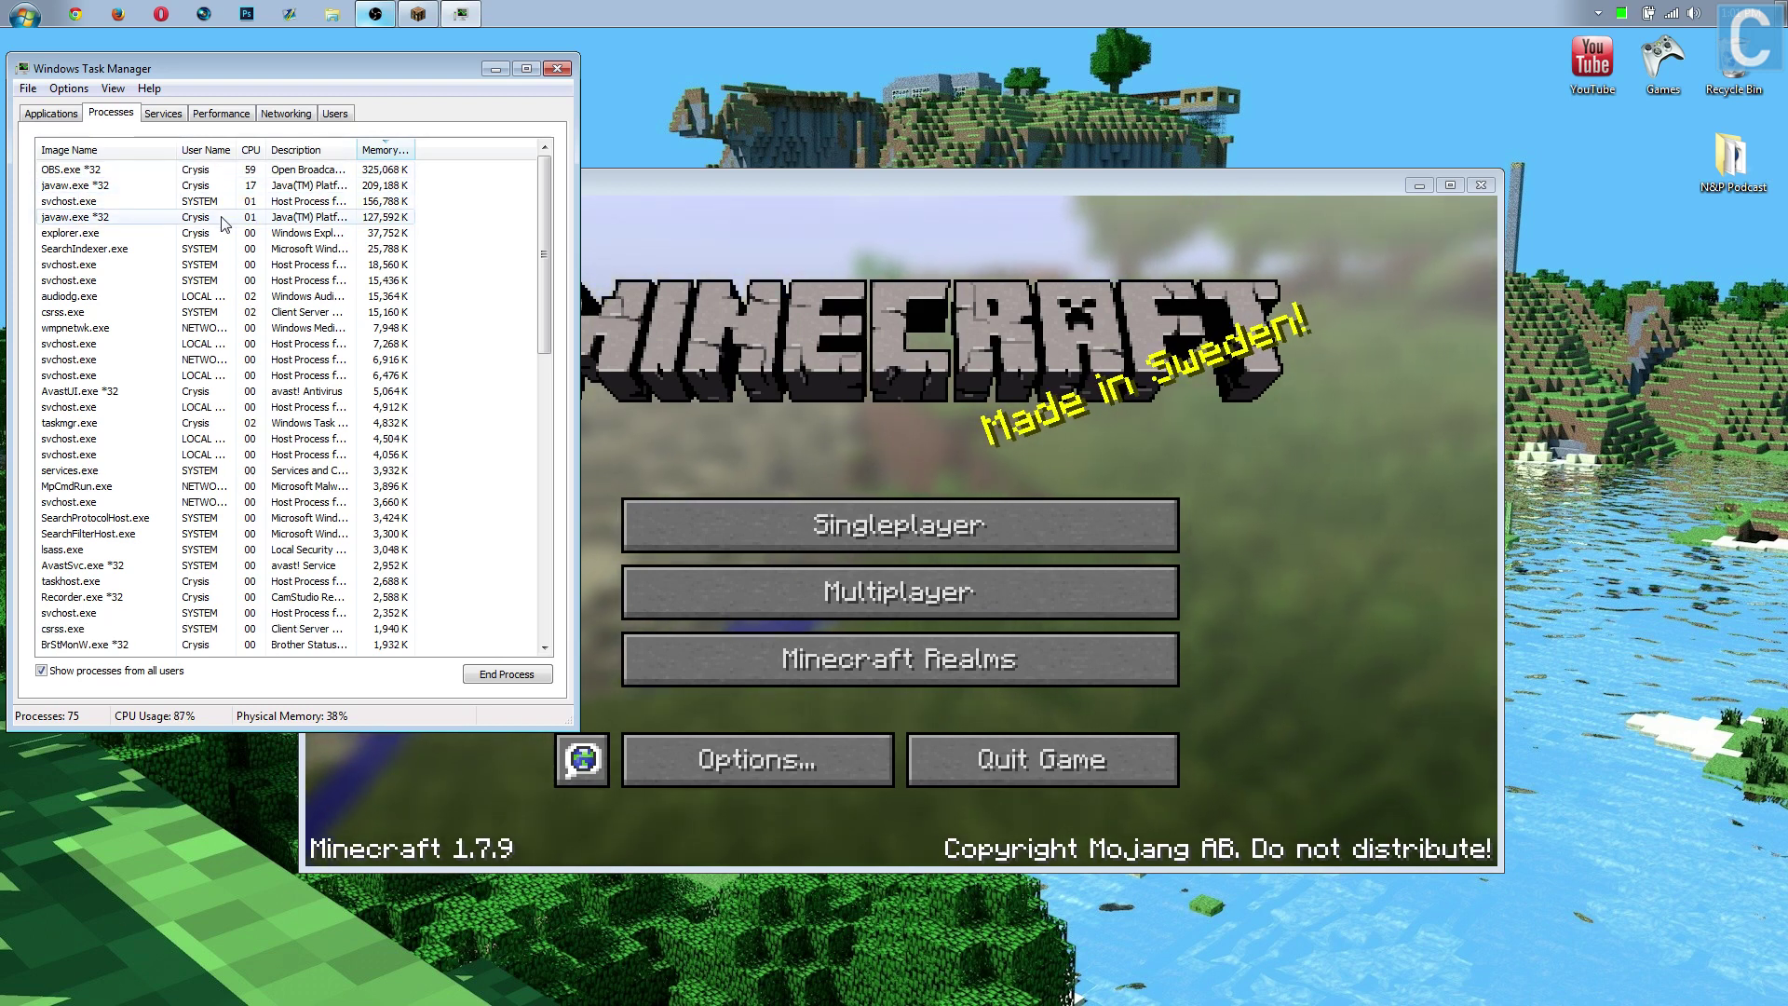
# Step: End the javaw.exe *32 process that uses less memory of the two, and close Task Manager
pyautogui.rightClick(157, 220)
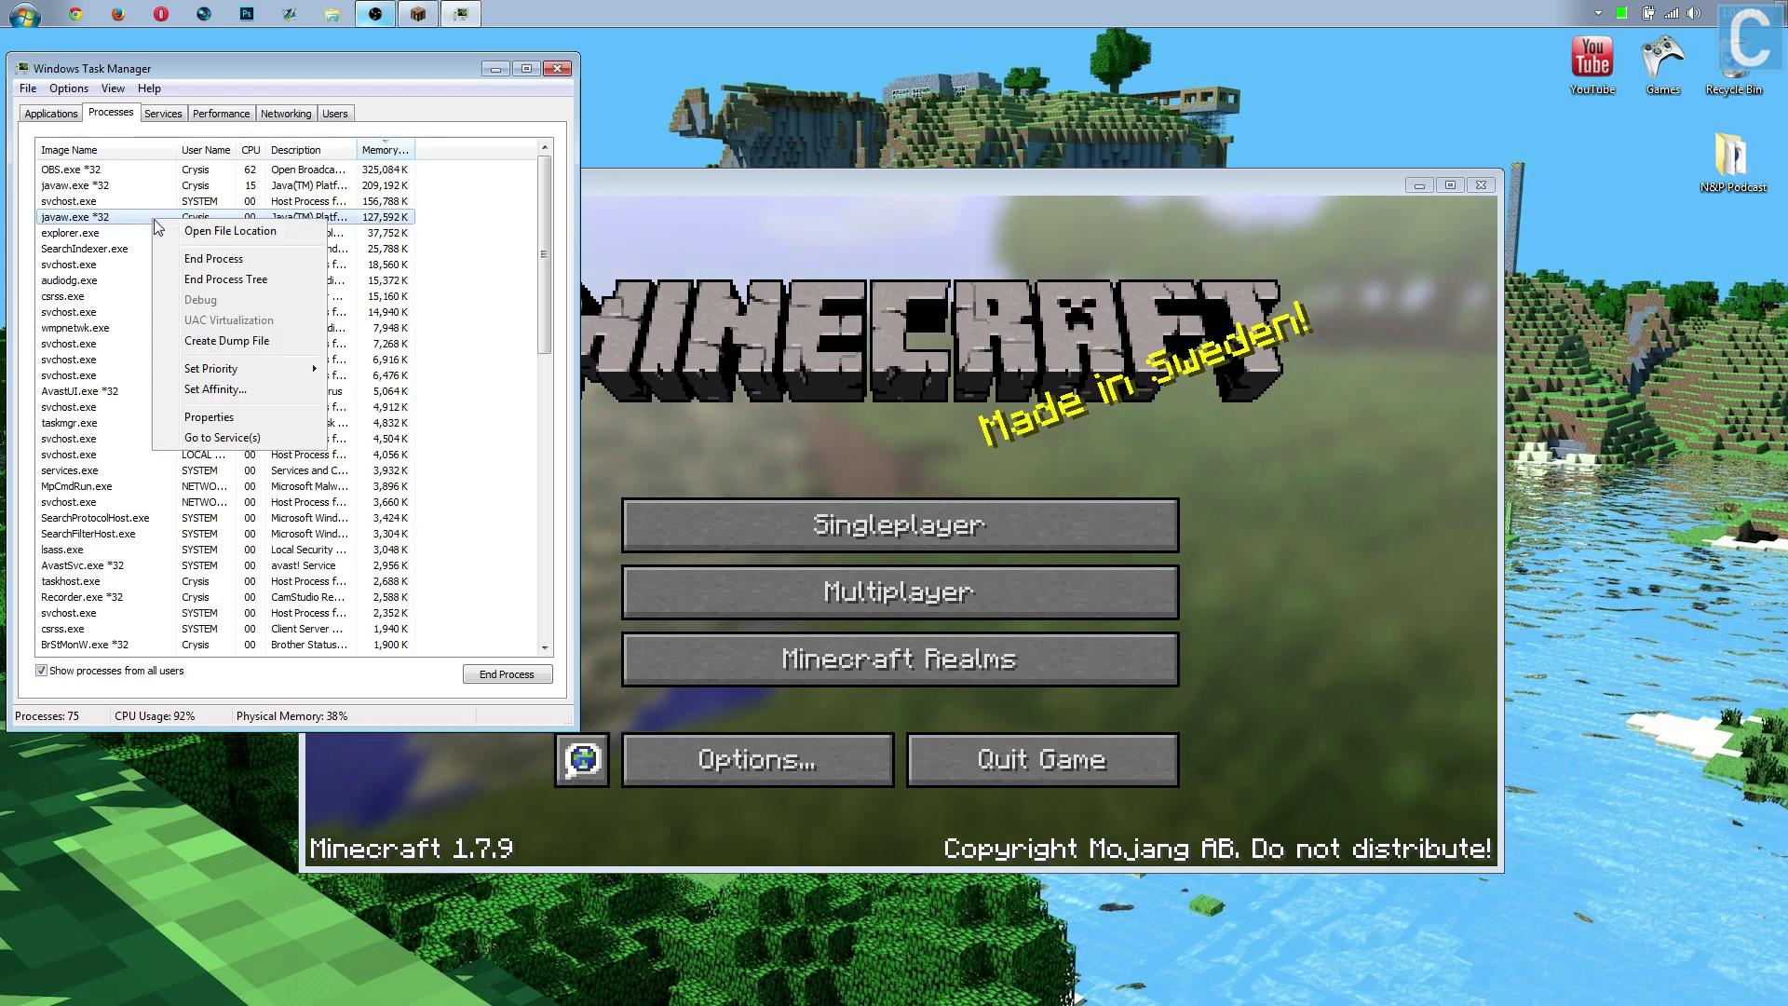
pyautogui.click(214, 258)
pyautogui.click(930, 555)
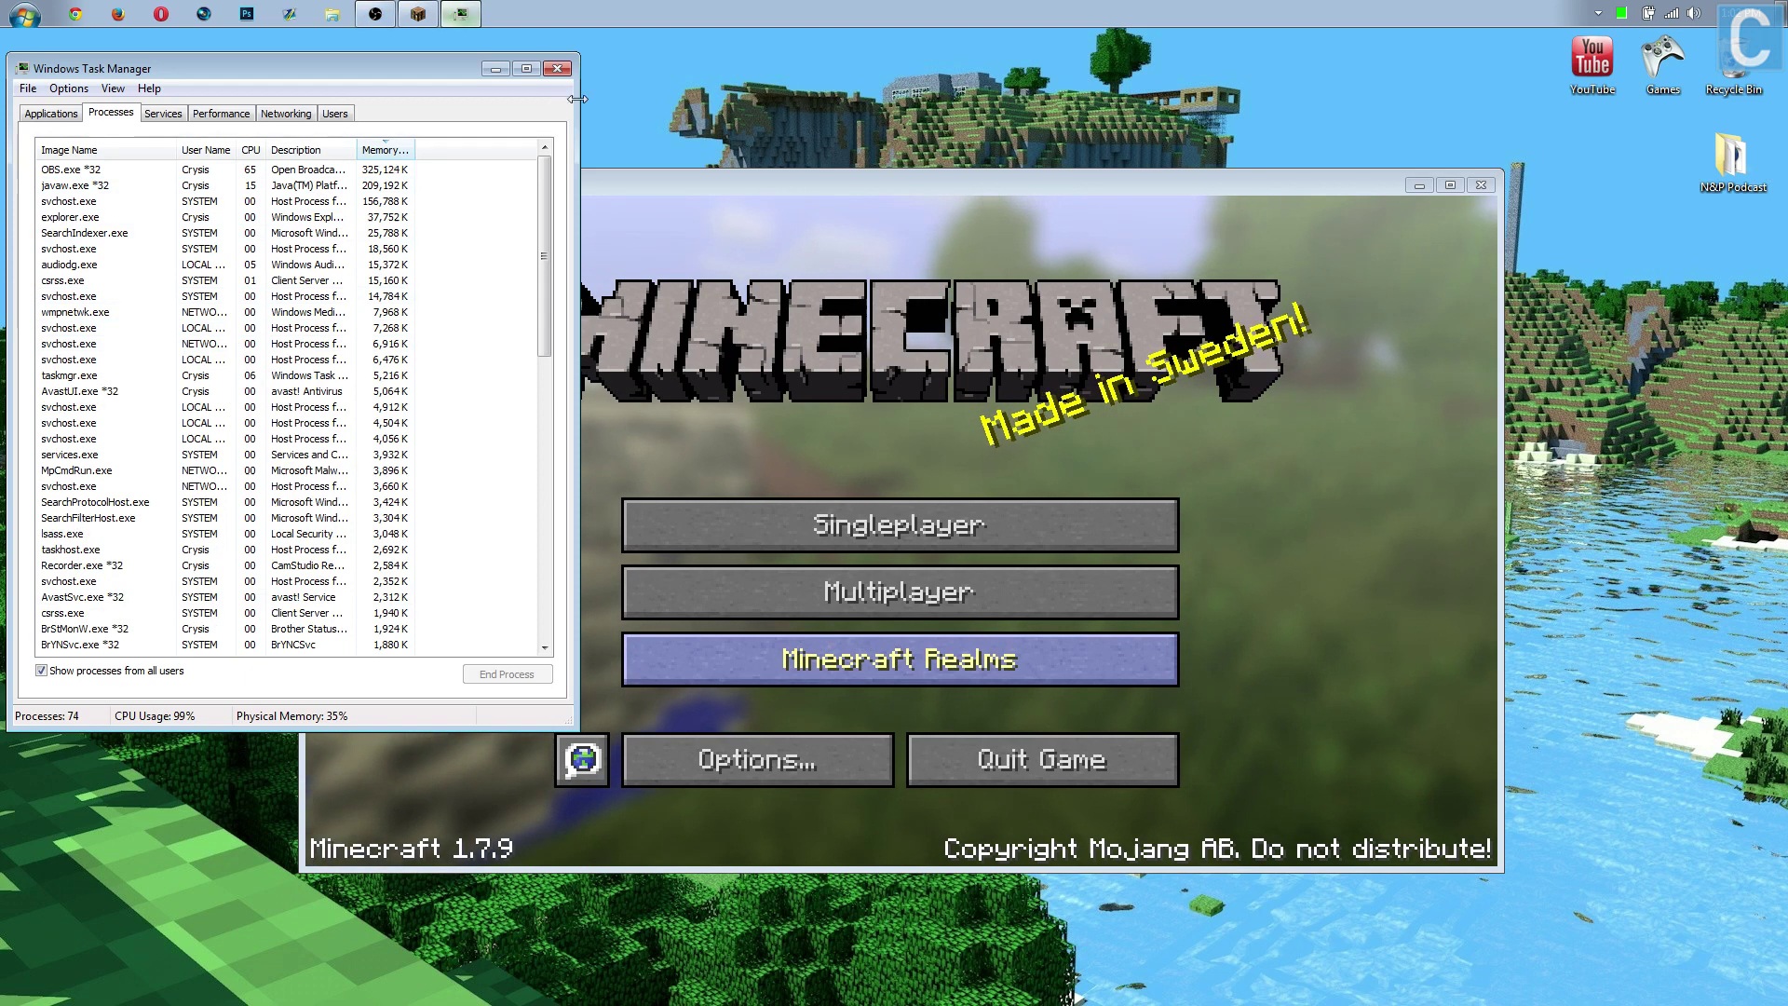
pyautogui.click(552, 72)
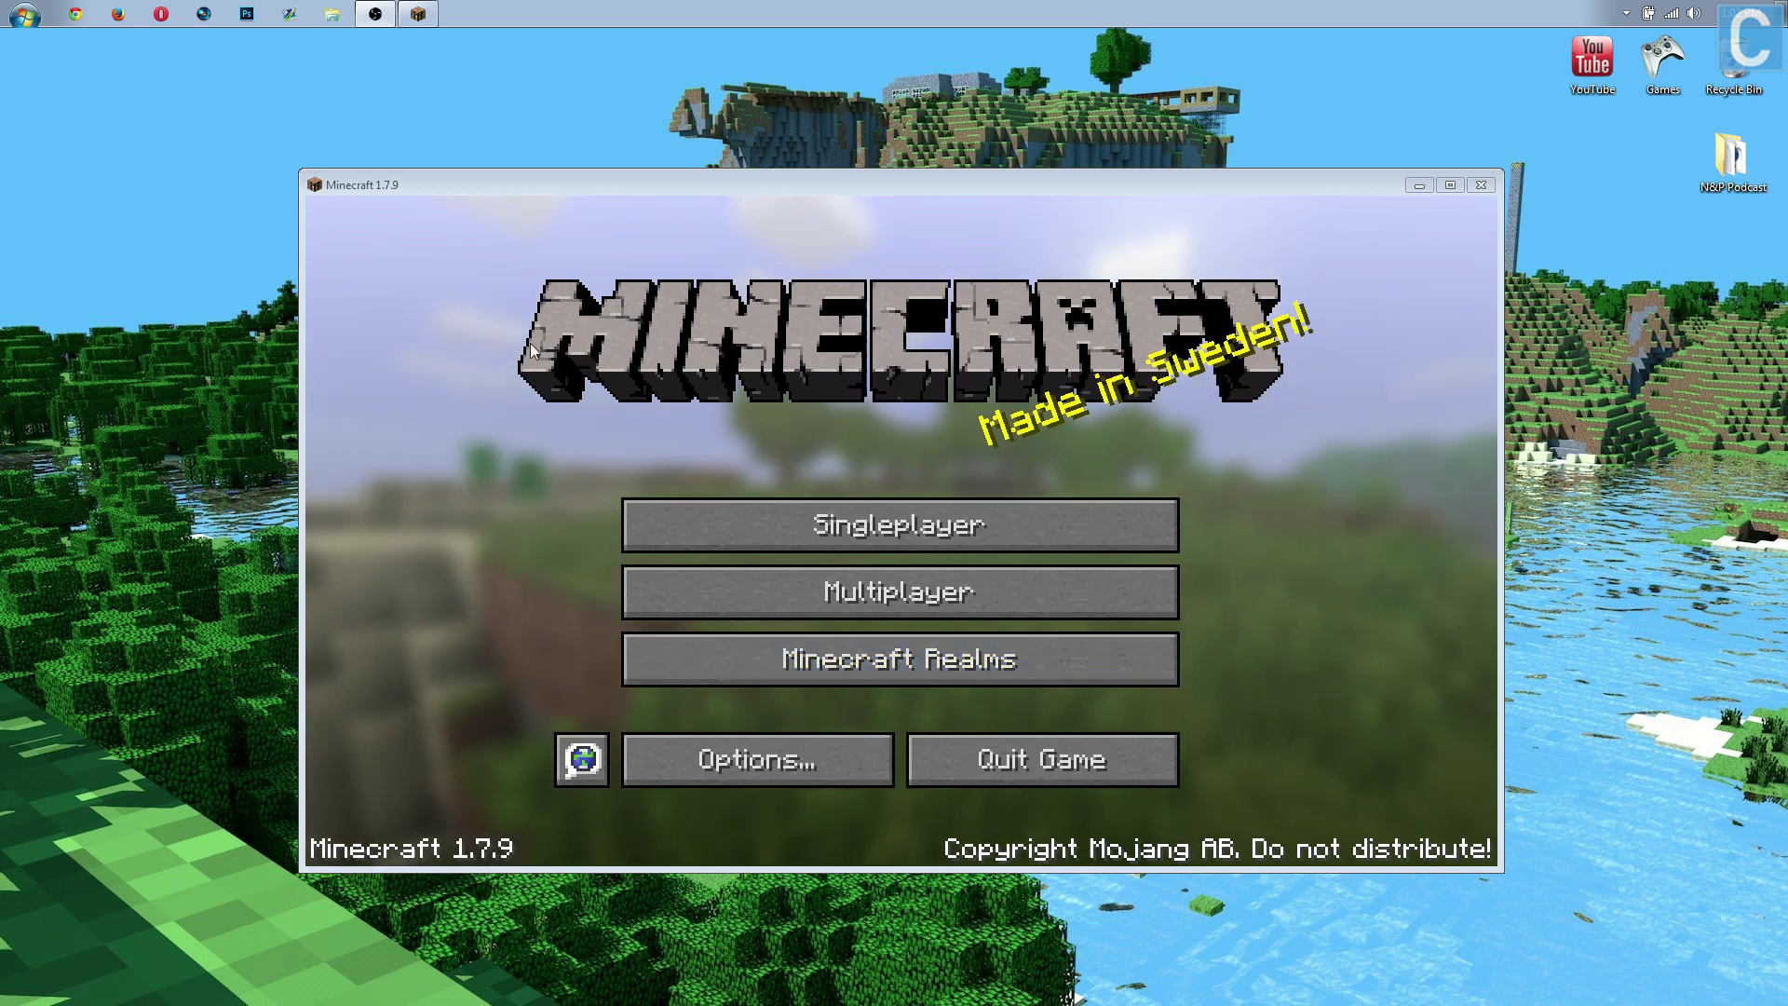
# Step: Return to Minecraft and open the game's video settings
pyautogui.click(975, 814)
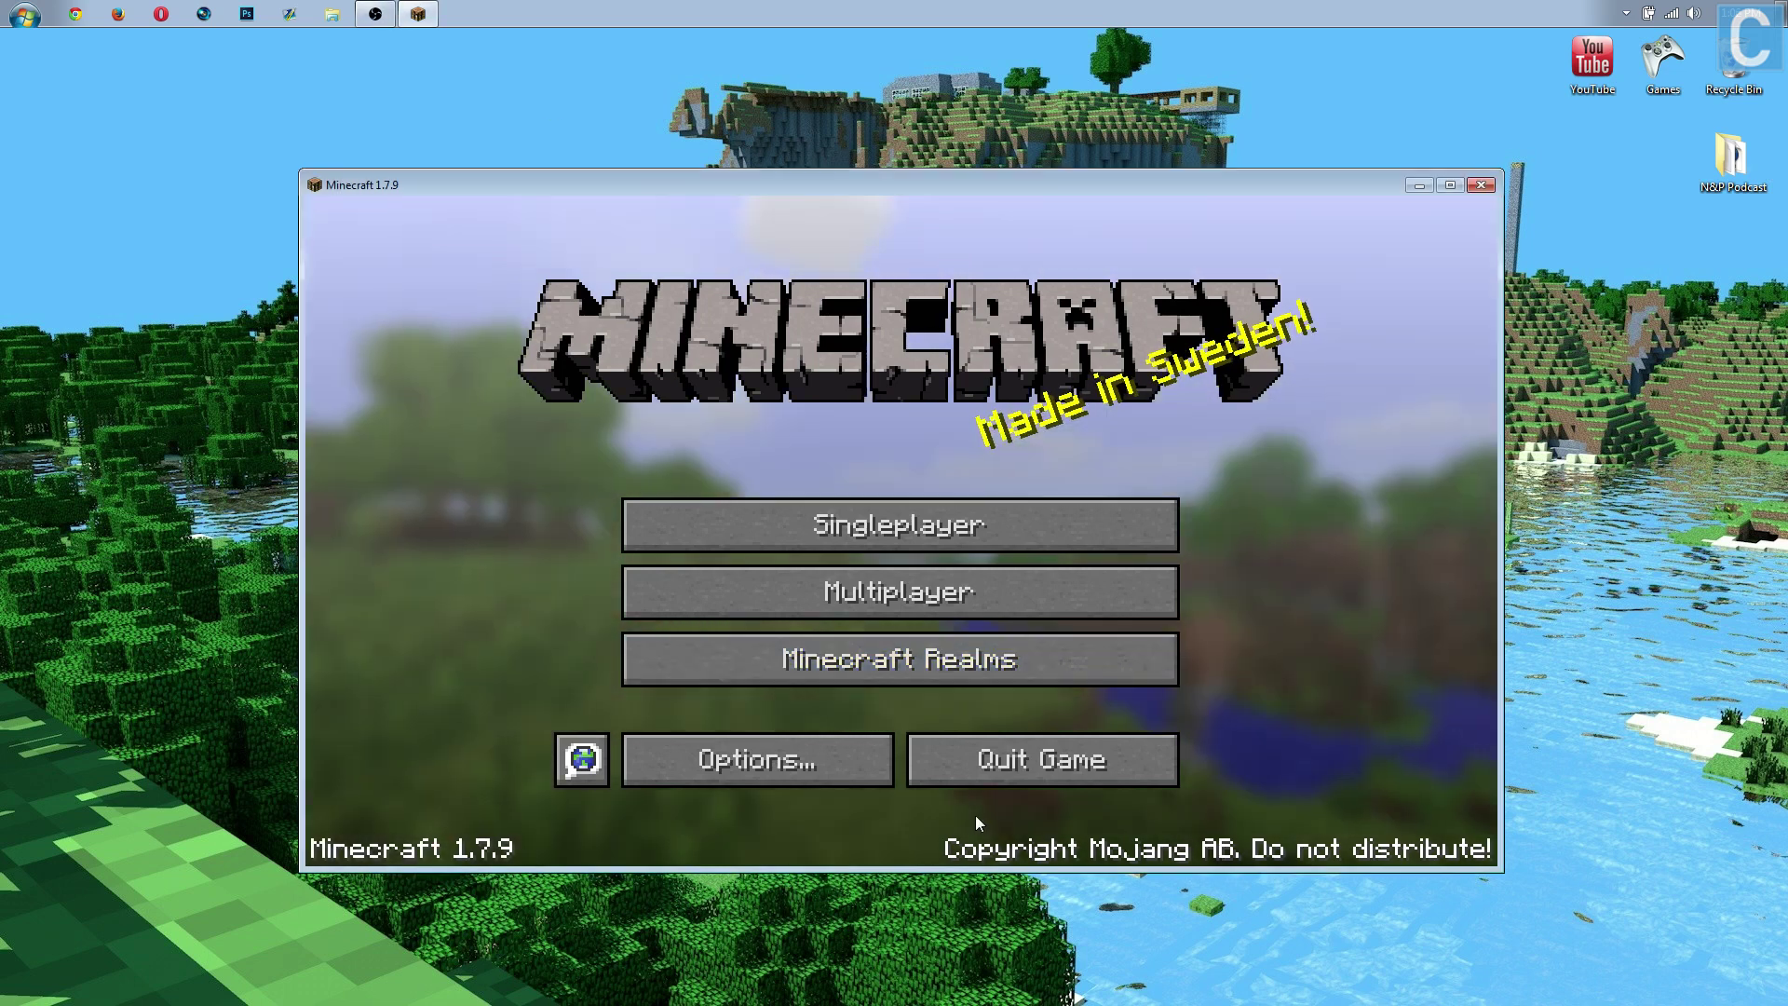
pyautogui.click(777, 769)
pyautogui.click(742, 590)
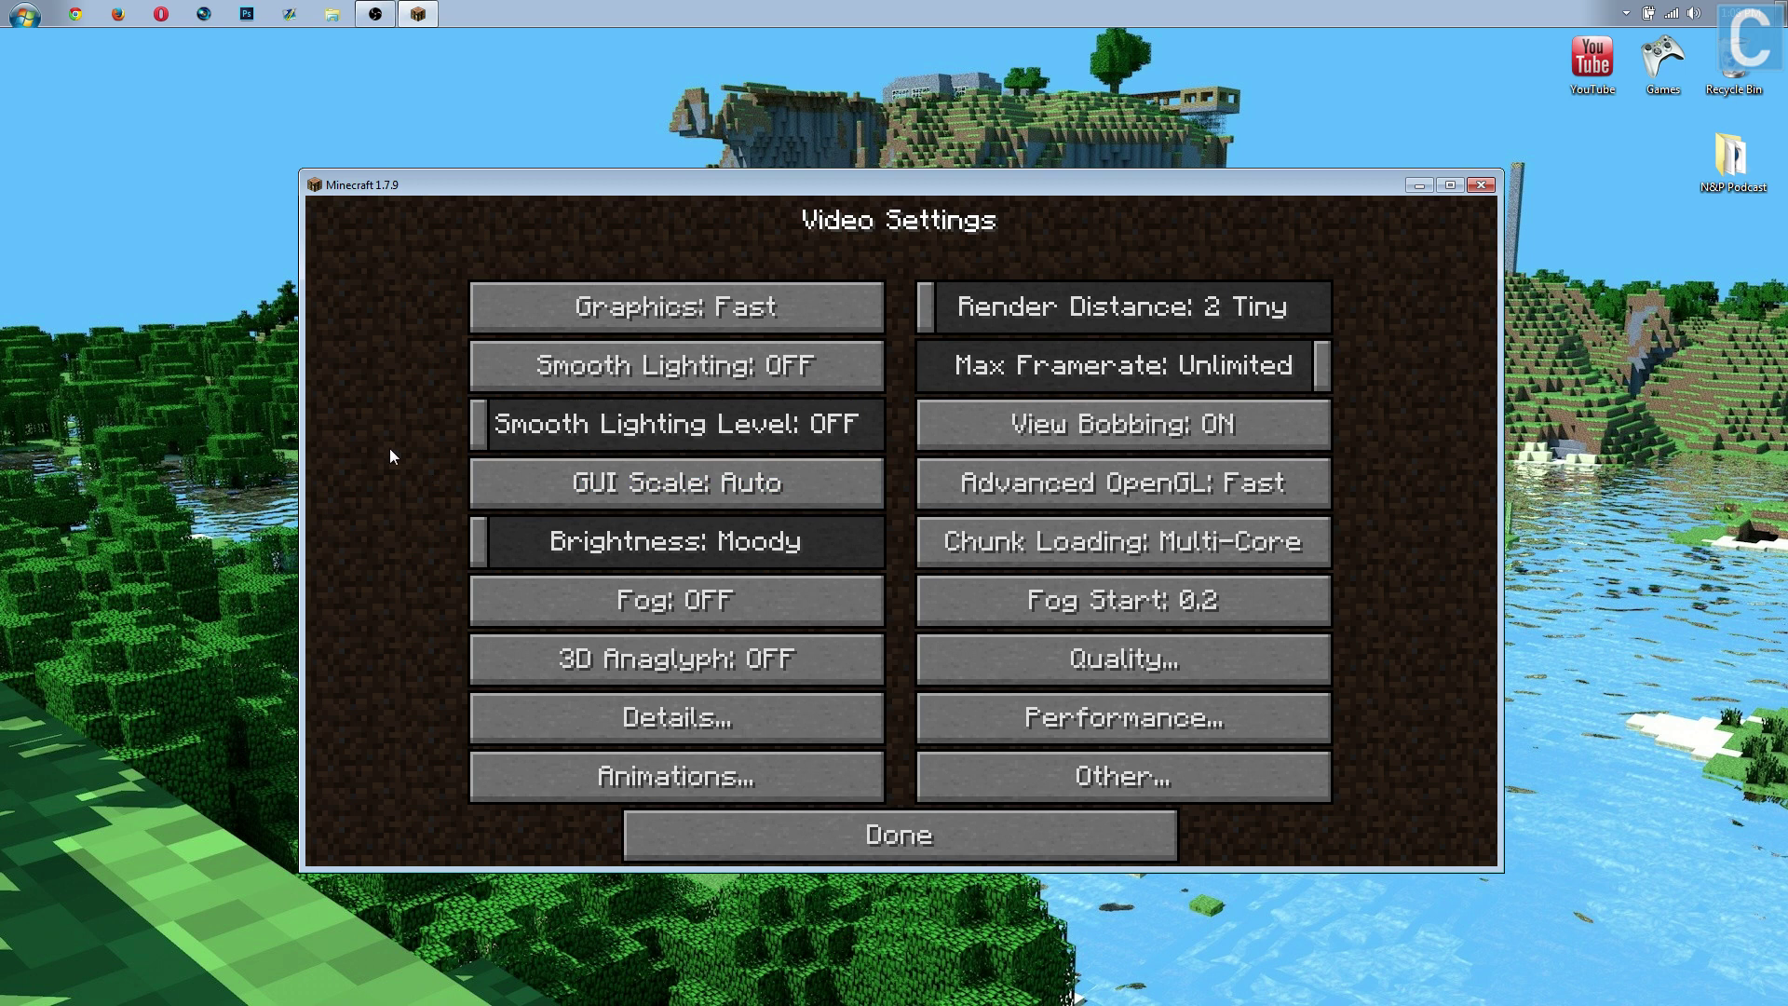
# Step: Cycle the GUI scale through its available sizes and return it to Auto
pyautogui.click(486, 482)
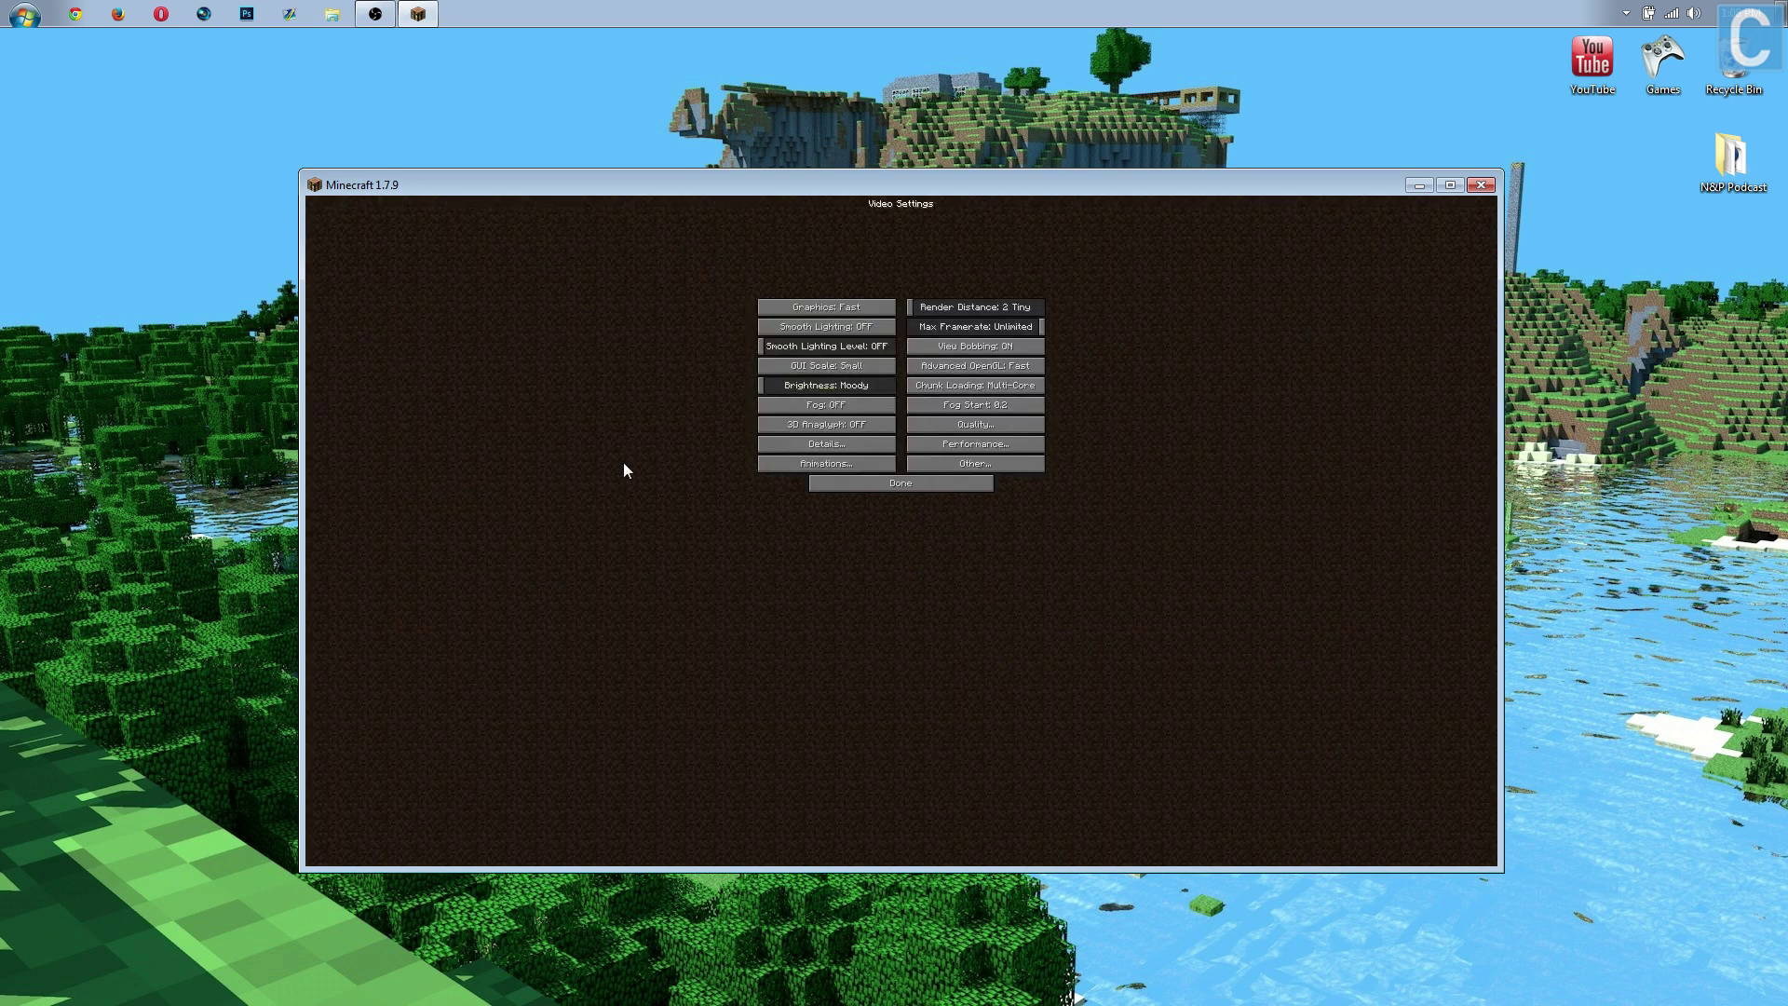
pyautogui.click(836, 371)
pyautogui.click(723, 438)
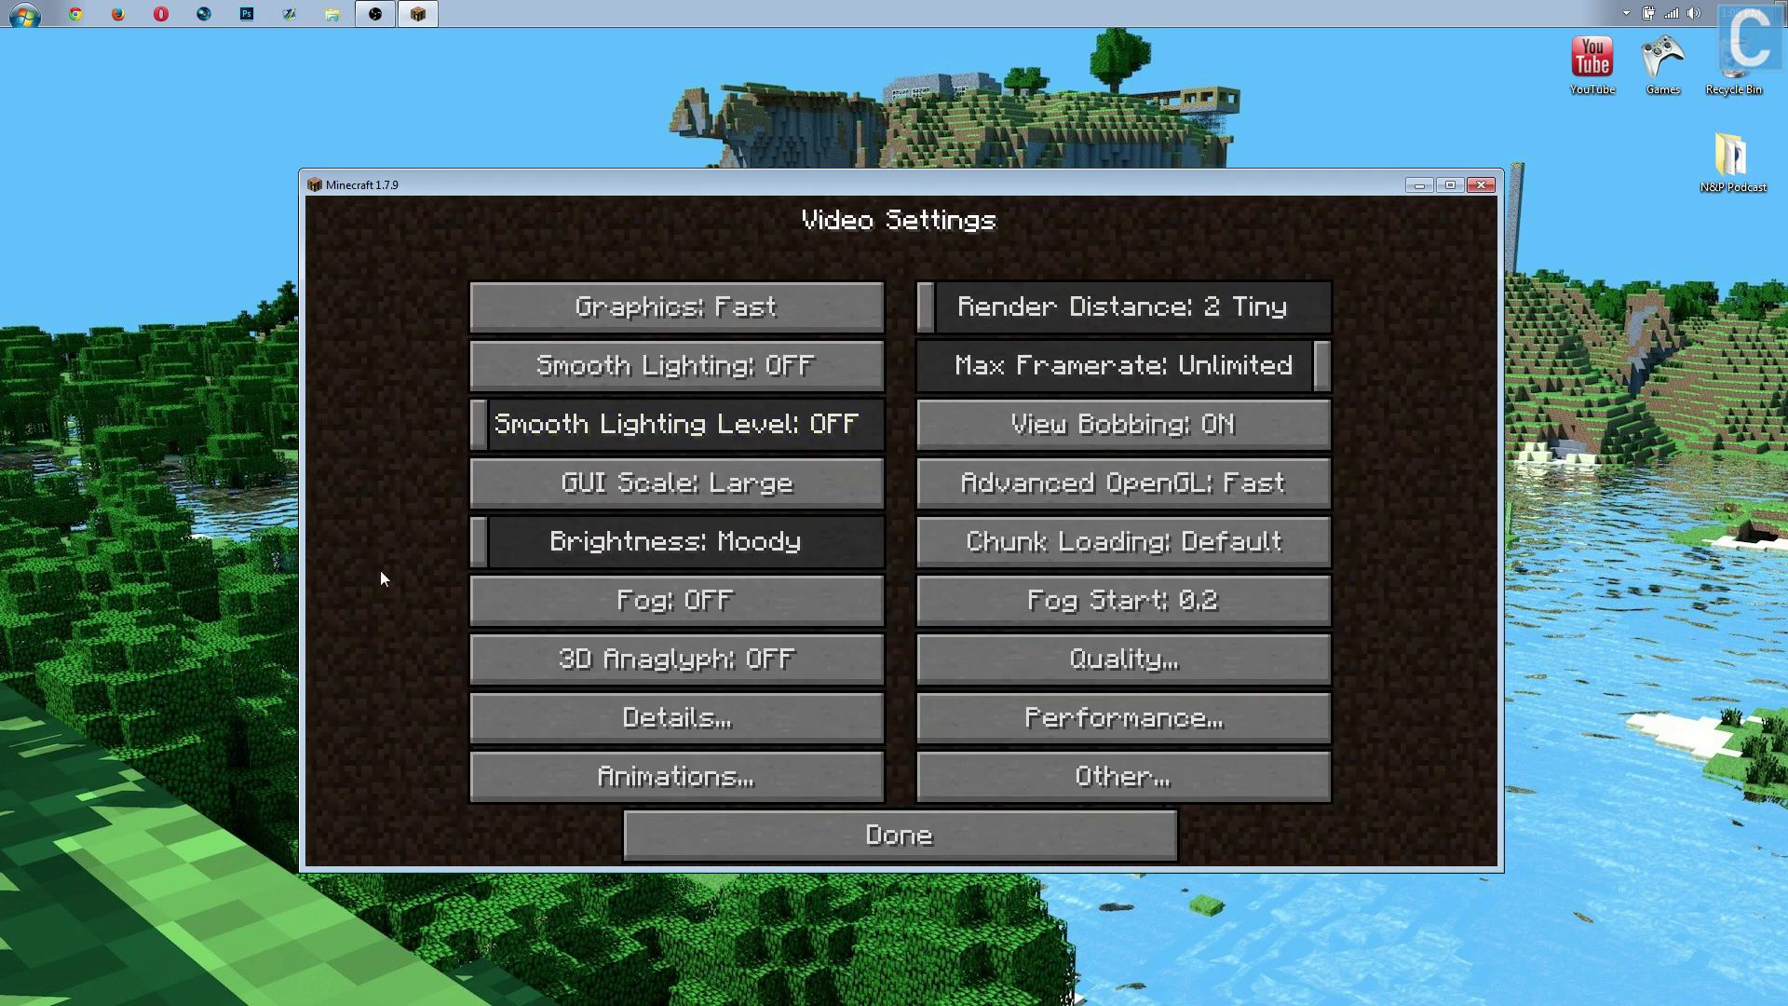
pyautogui.click(490, 500)
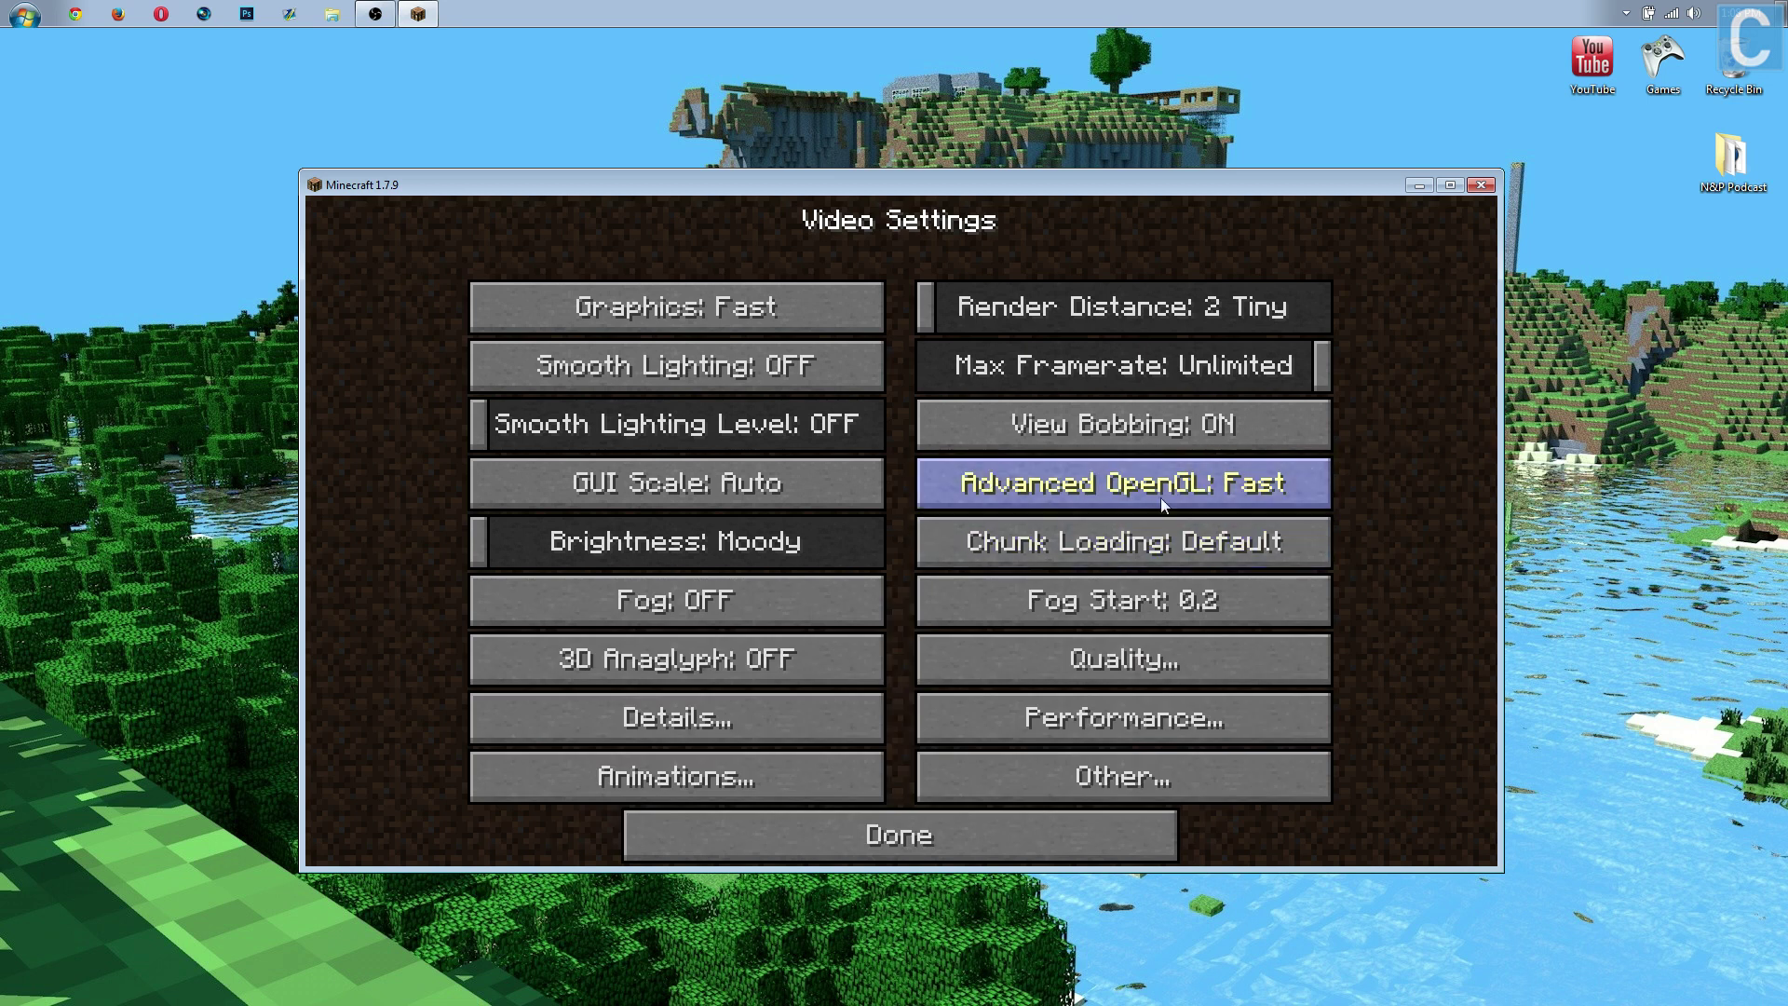
# Step: Raise the brightness to its maximum, Bright, in the video settings
pyautogui.moveTo(1125, 489)
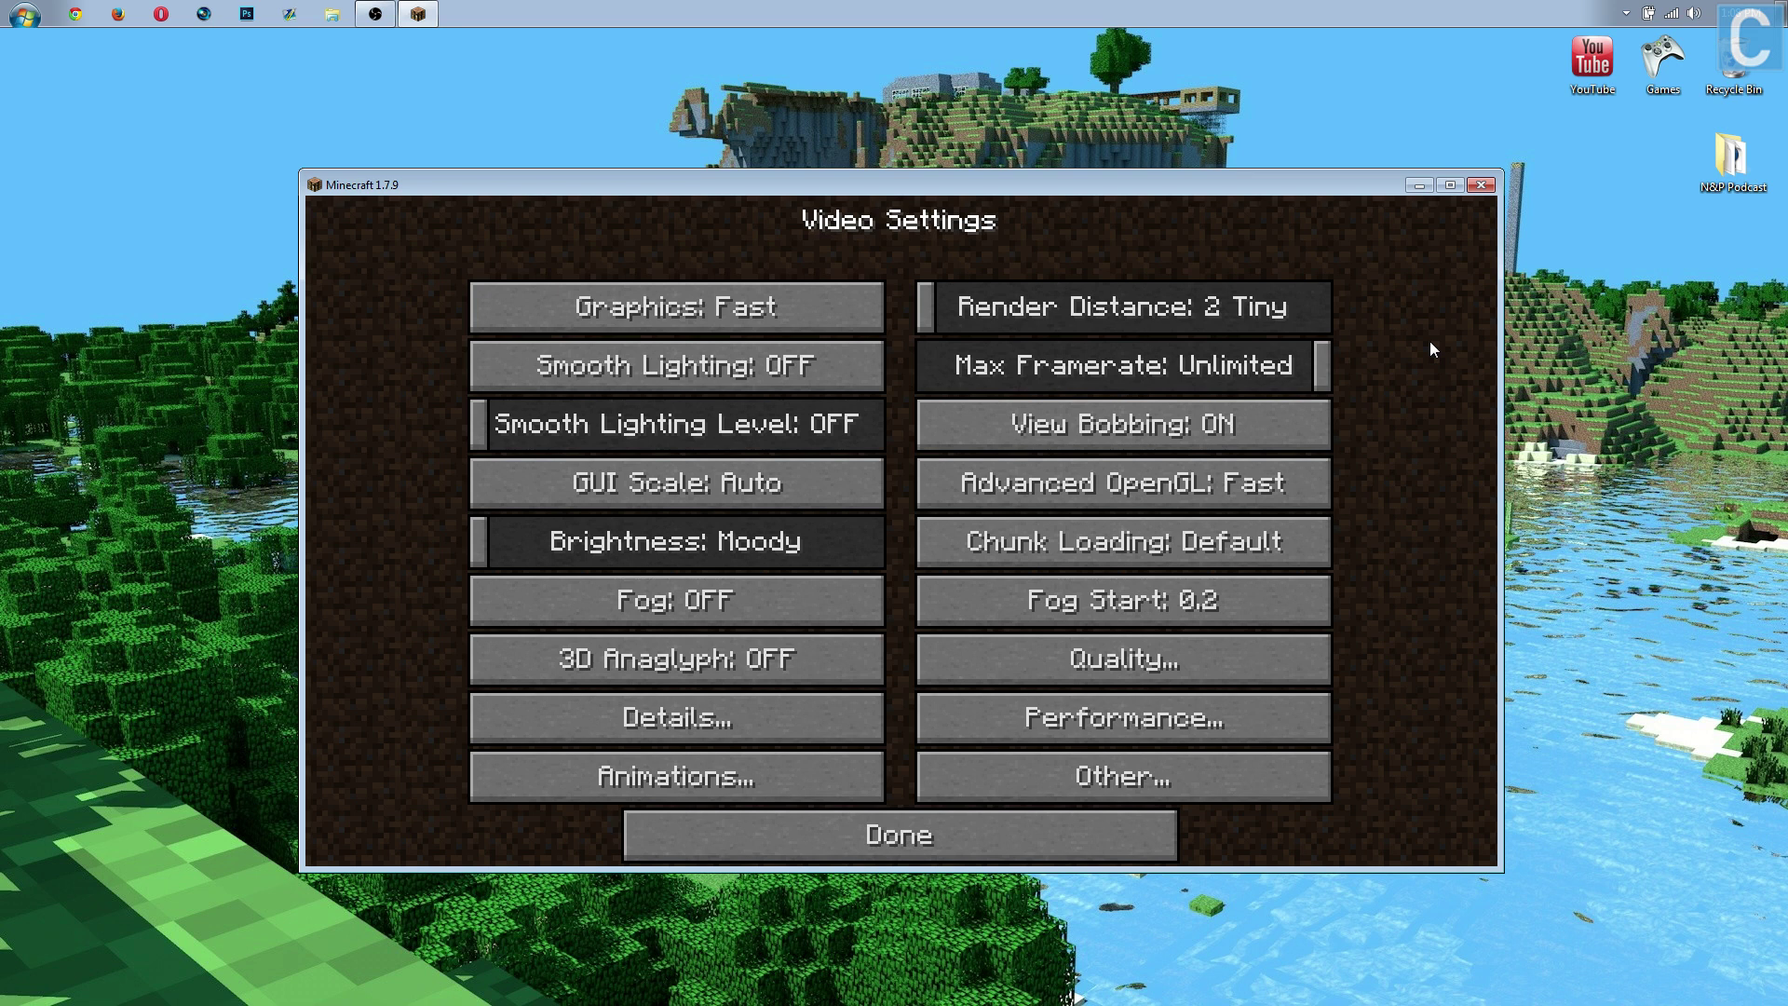
pyautogui.moveTo(1324, 436)
pyautogui.moveTo(475, 538)
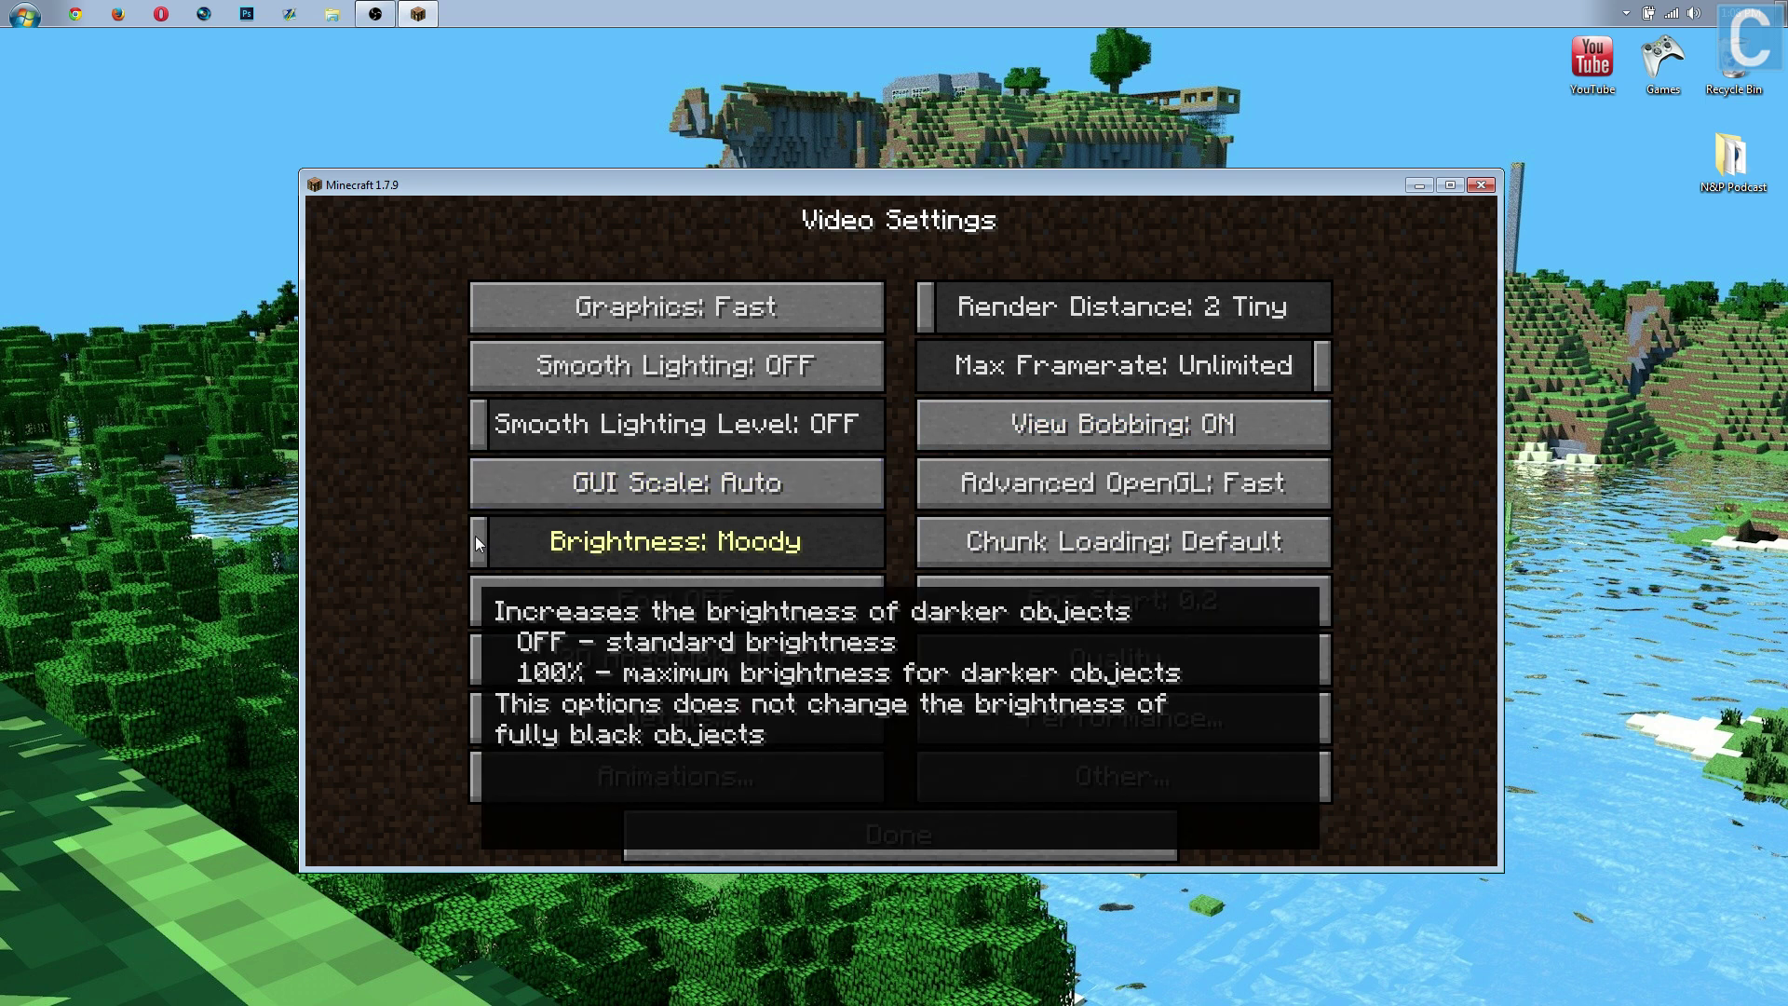
pyautogui.moveTo(475, 535); pyautogui.dragTo(0, 521)
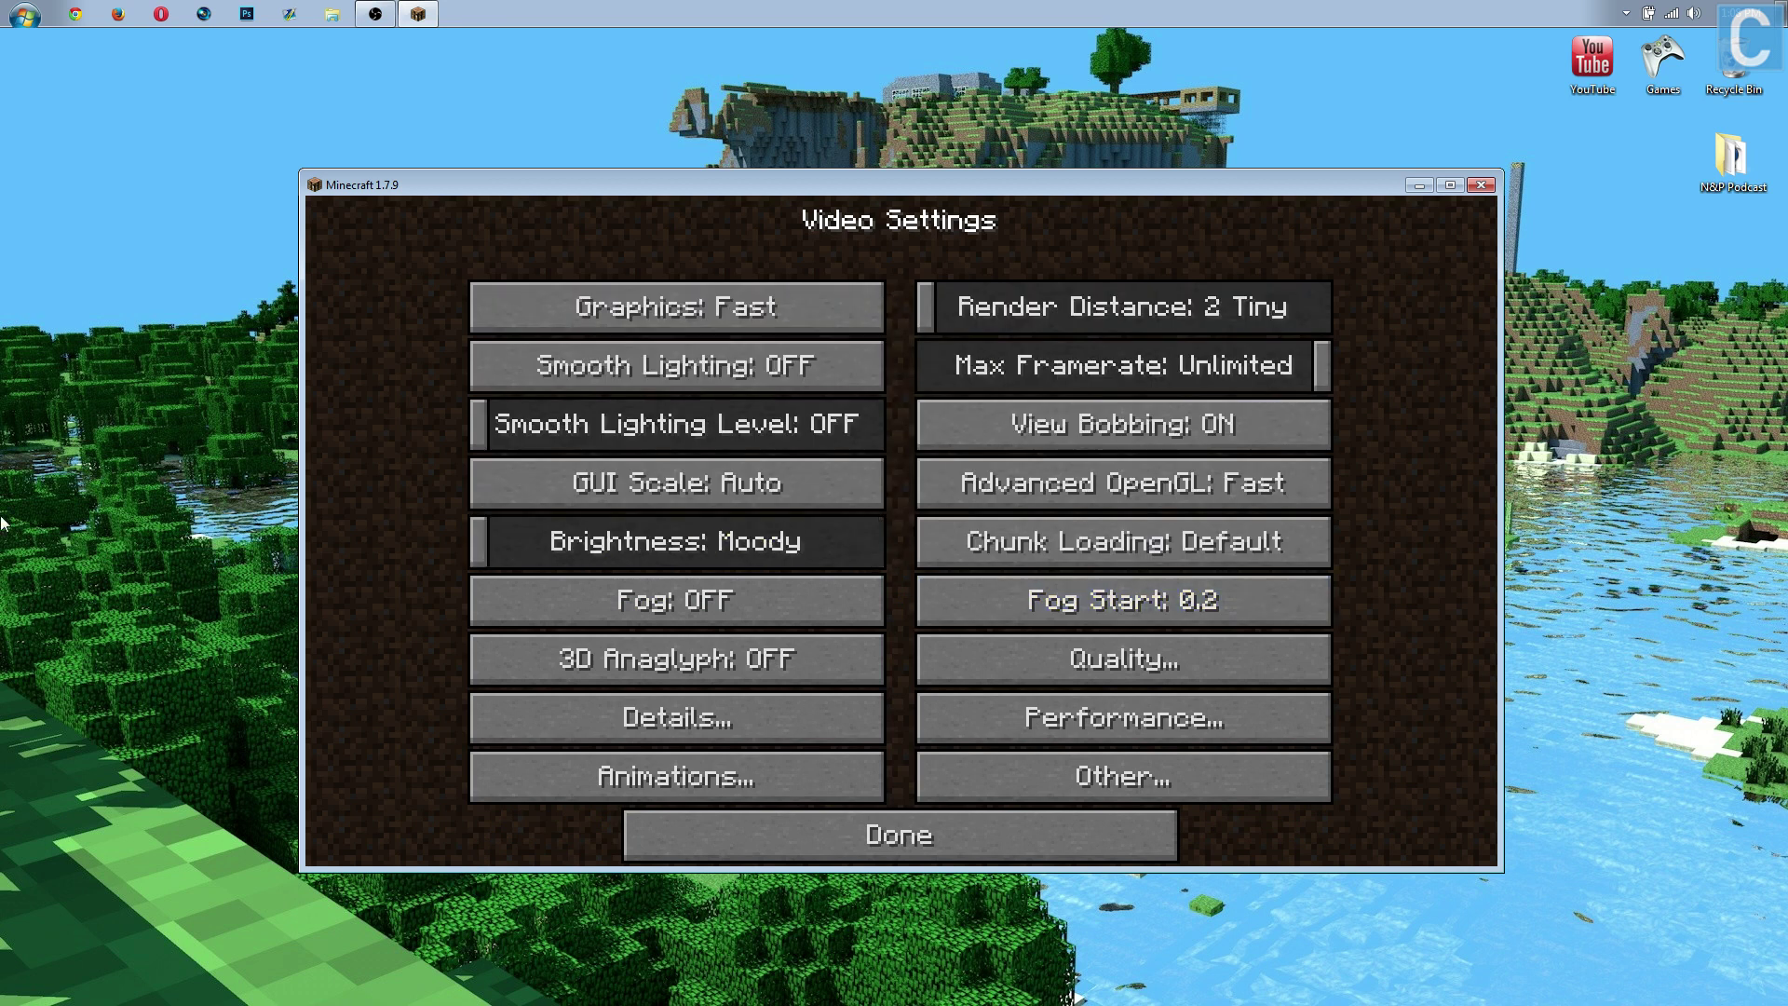
pyautogui.moveTo(0, 522); pyautogui.dragTo(932, 471)
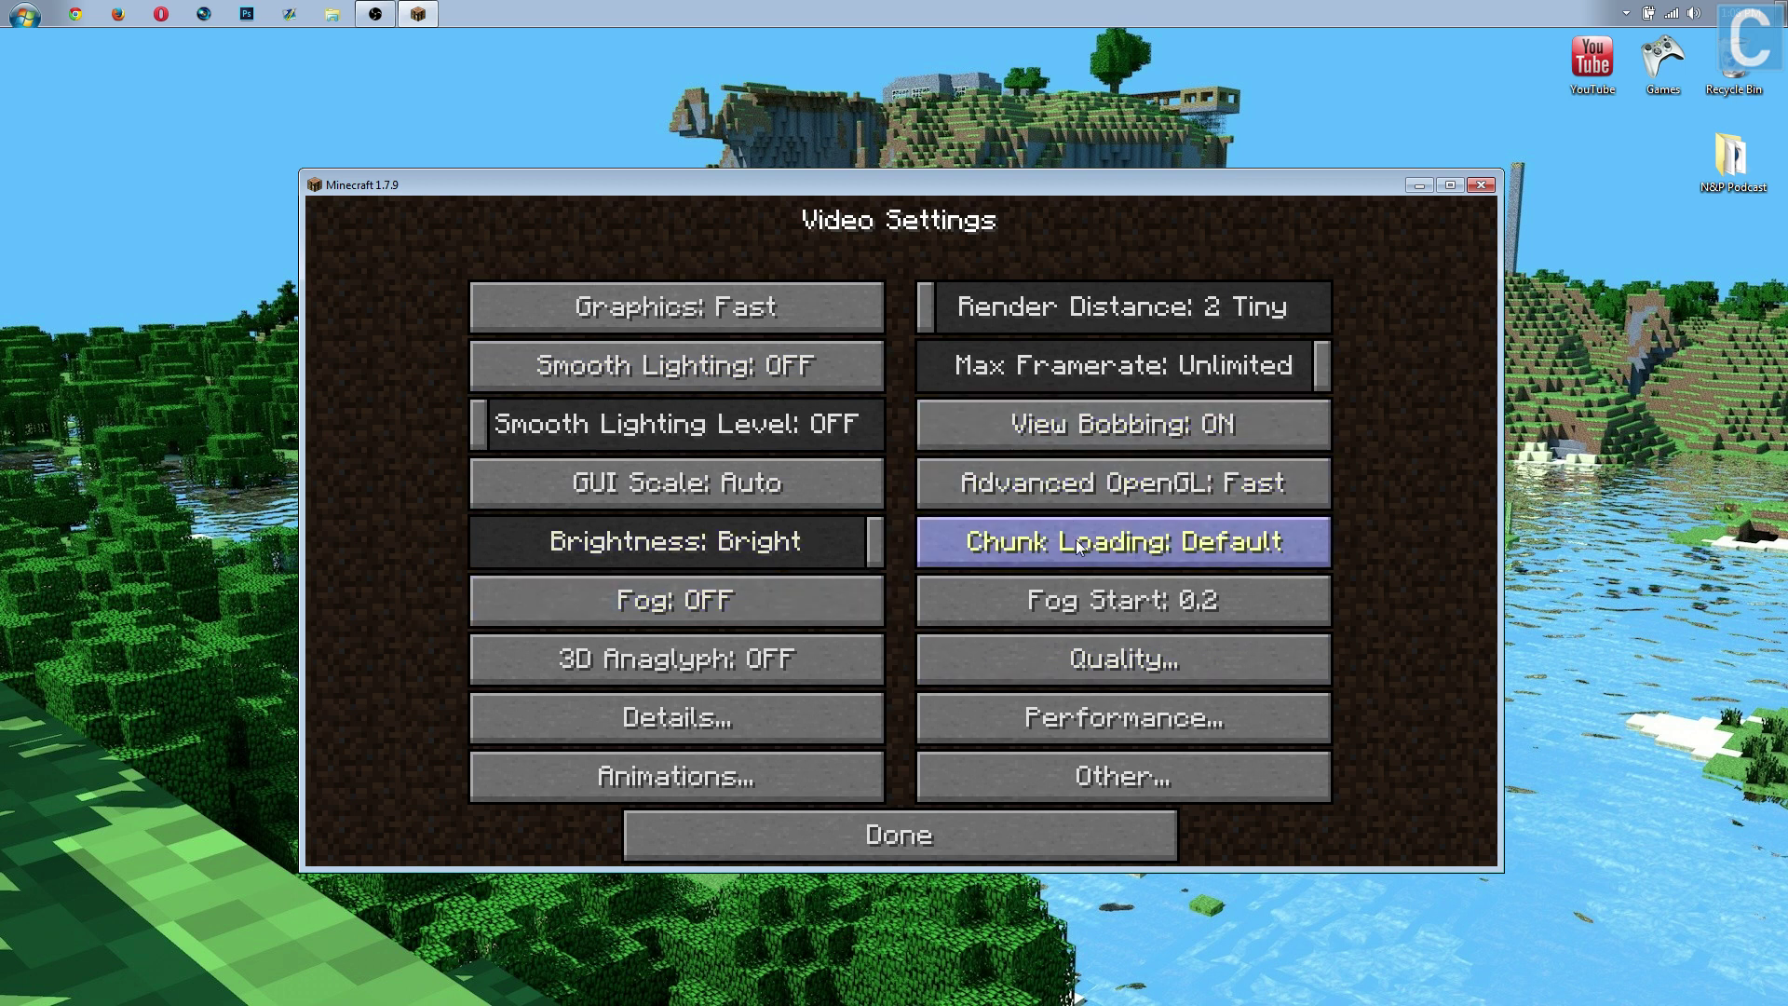
# Step: Cycle through the chunk loading modes and set chunk loading to Multi-Core
pyautogui.moveTo(1068, 544)
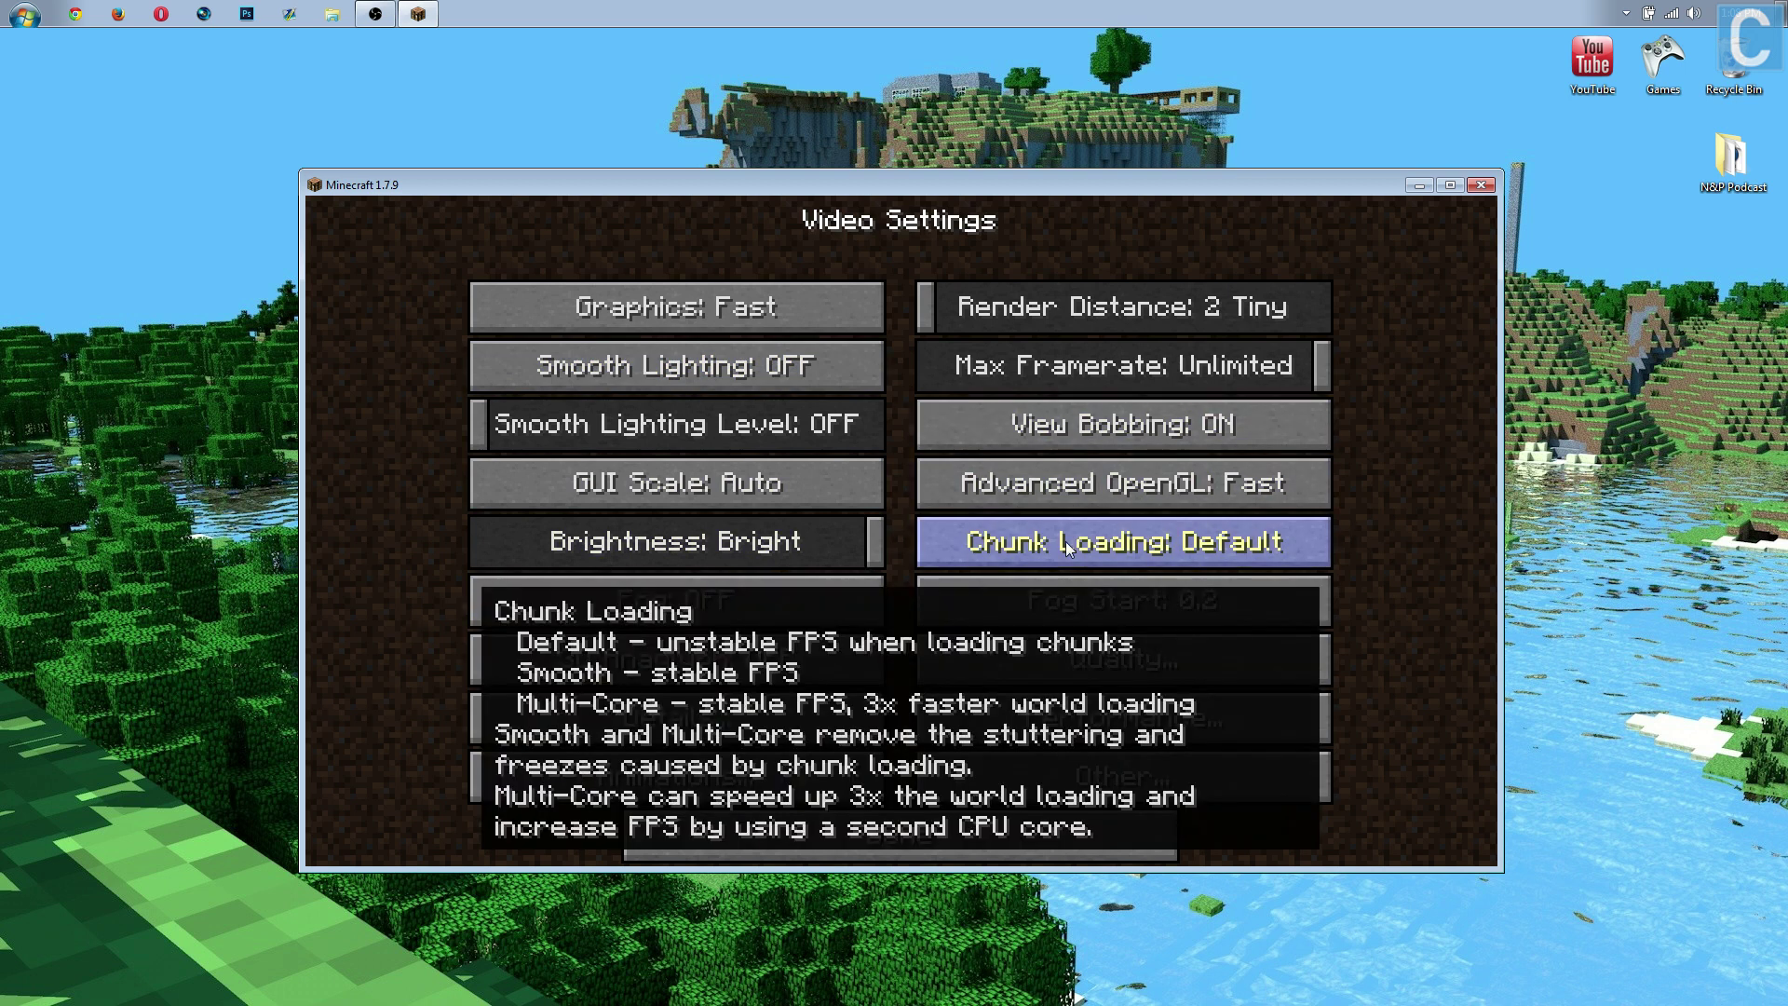
pyautogui.click(1067, 541)
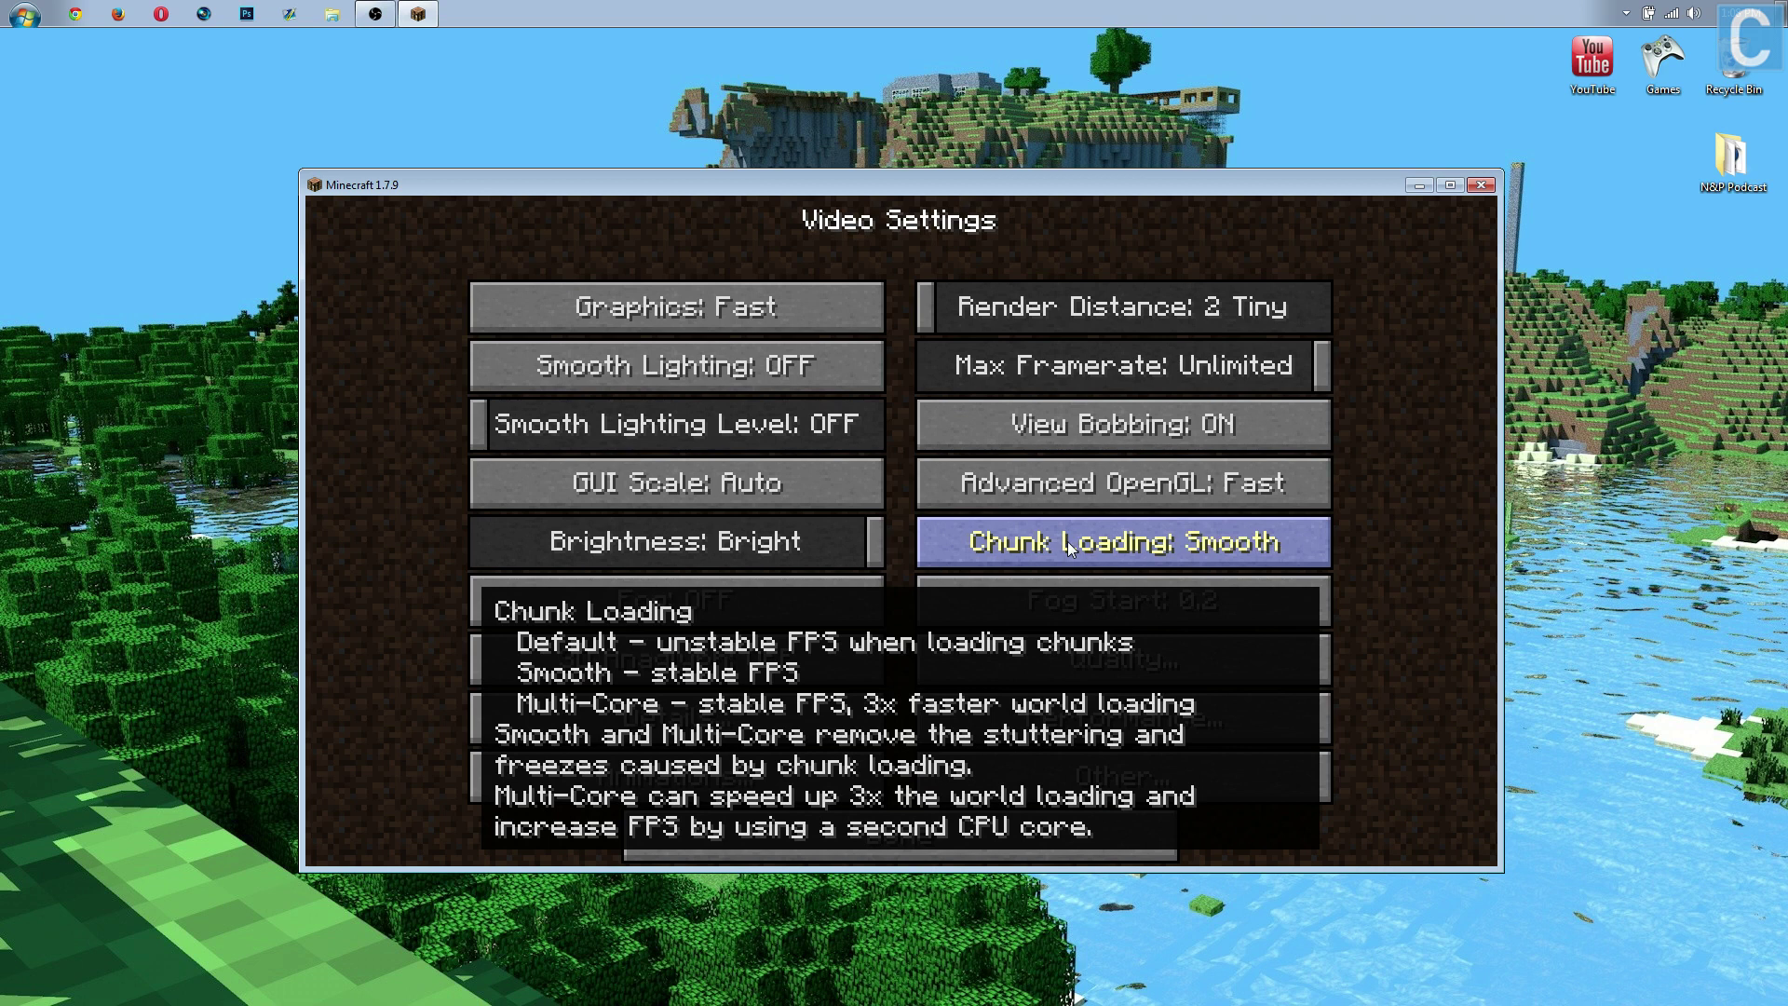
pyautogui.click(1067, 540)
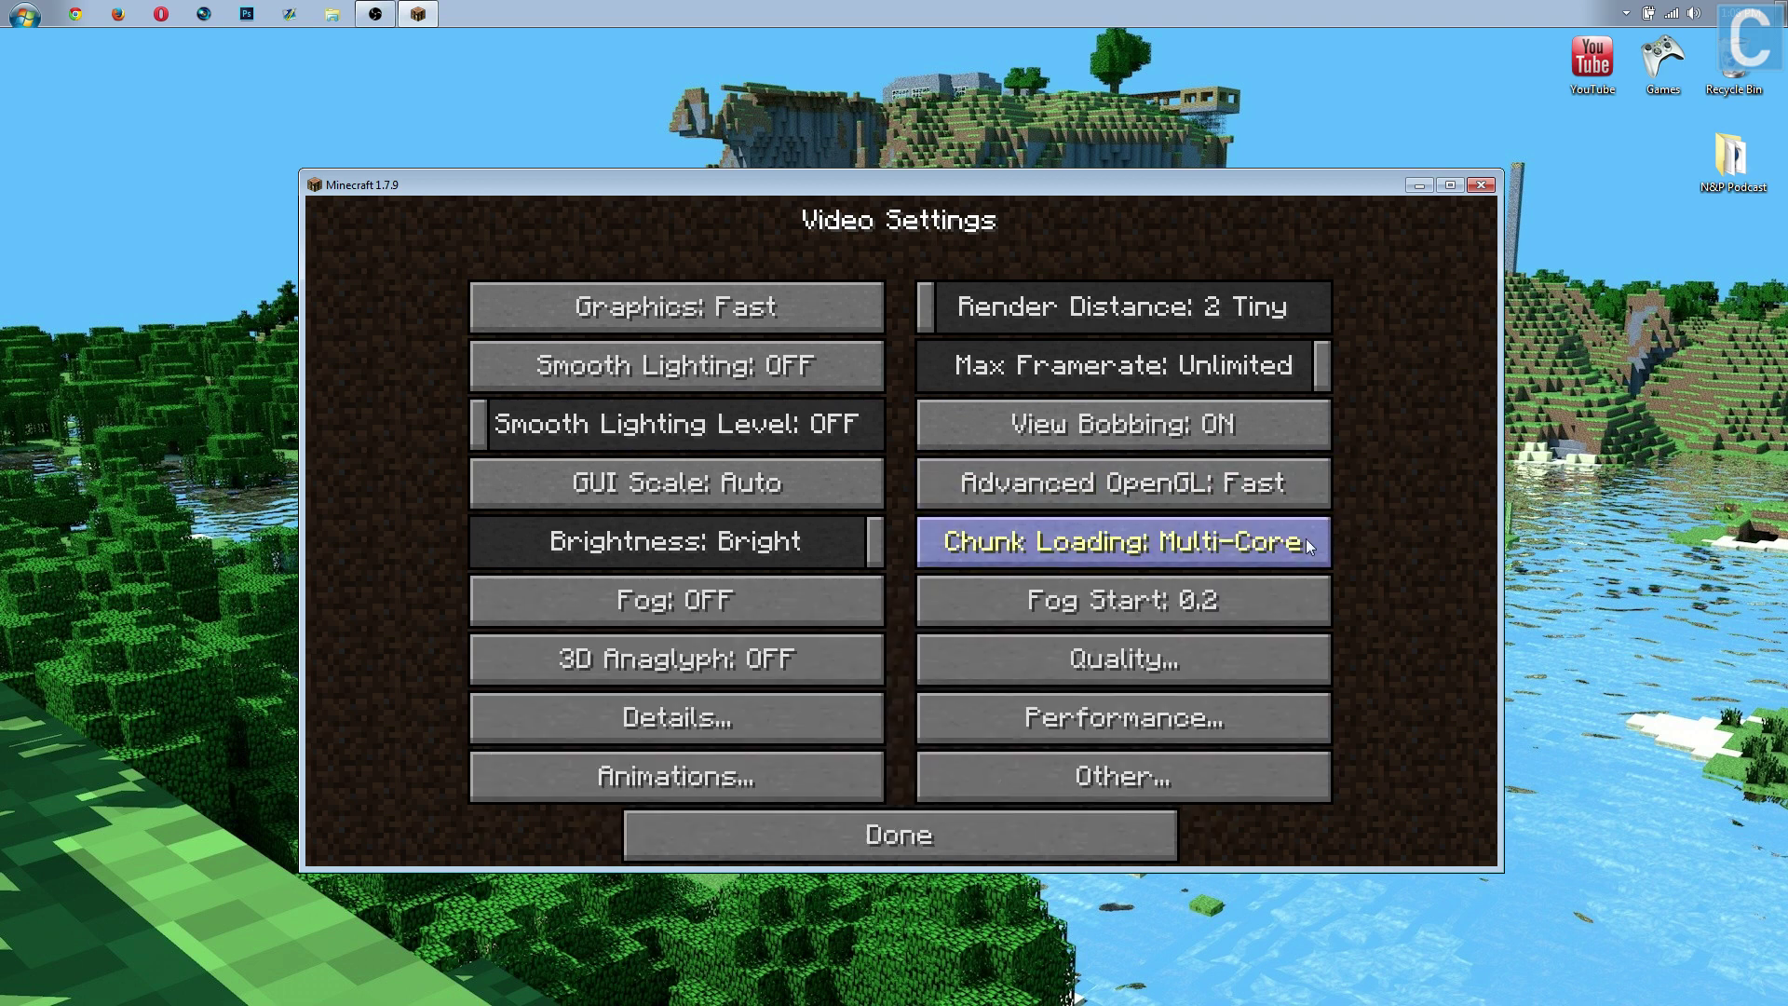
pyautogui.moveTo(1306, 540)
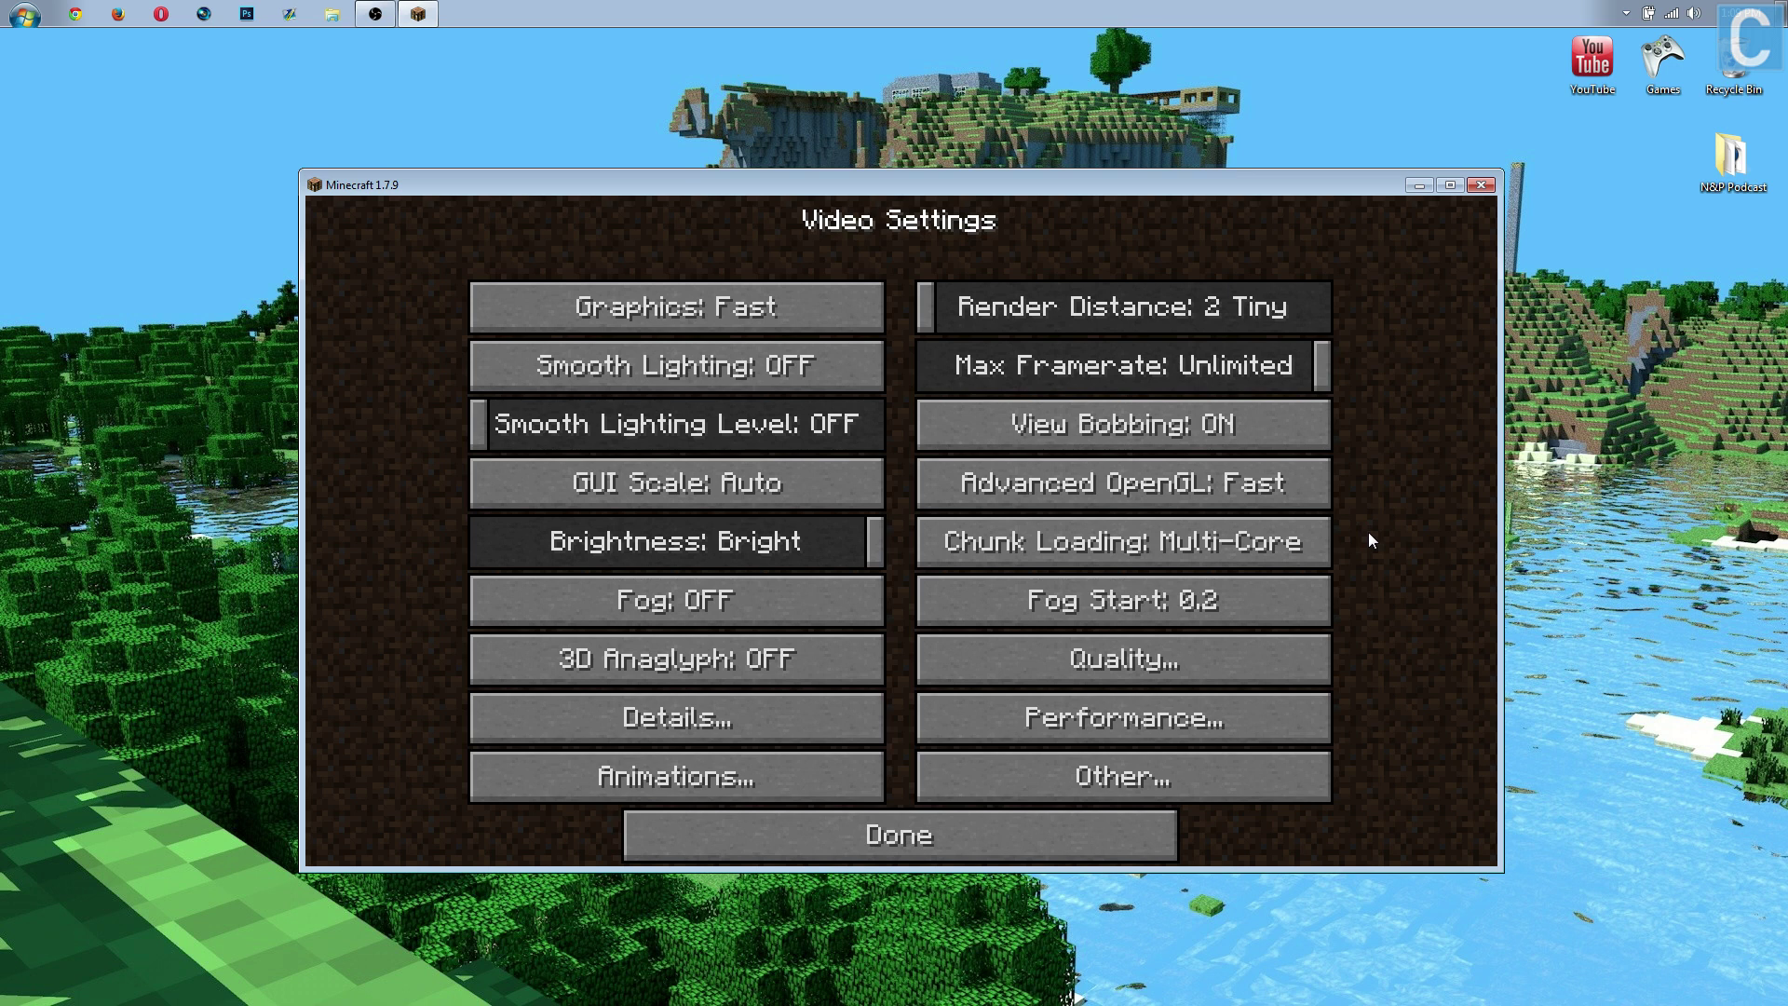
pyautogui.click(1317, 541)
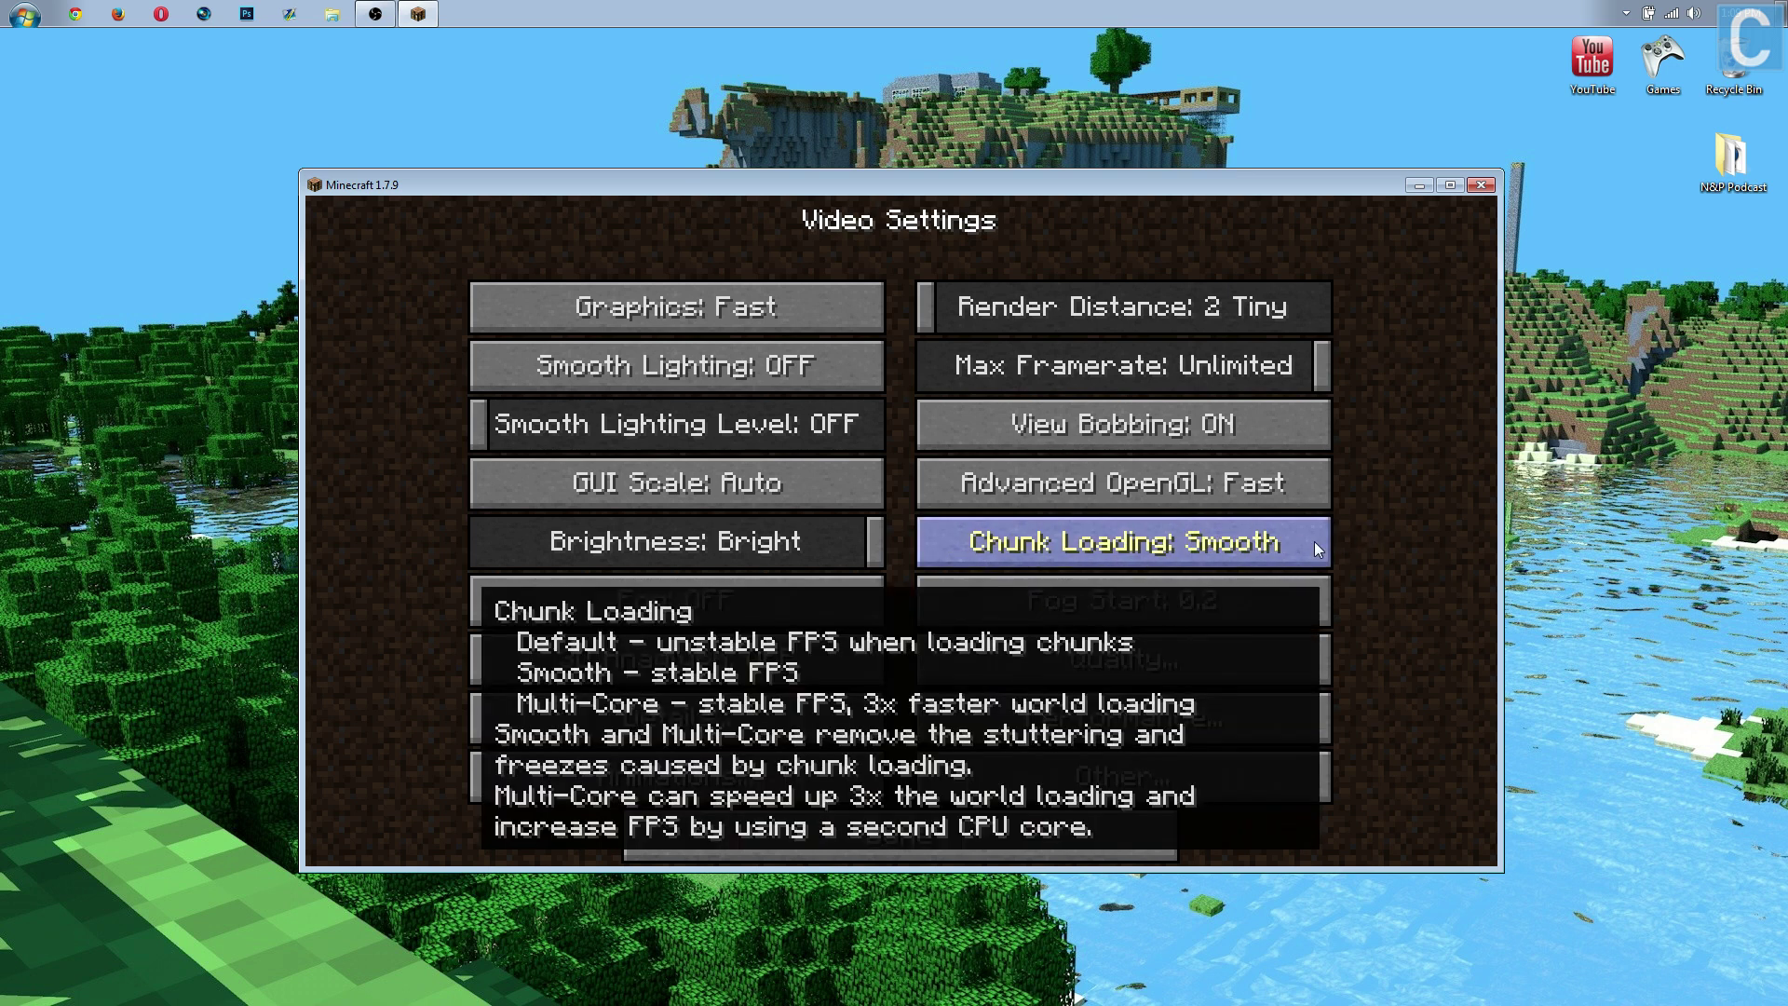
pyautogui.moveTo(1094, 548)
pyautogui.click(1093, 547)
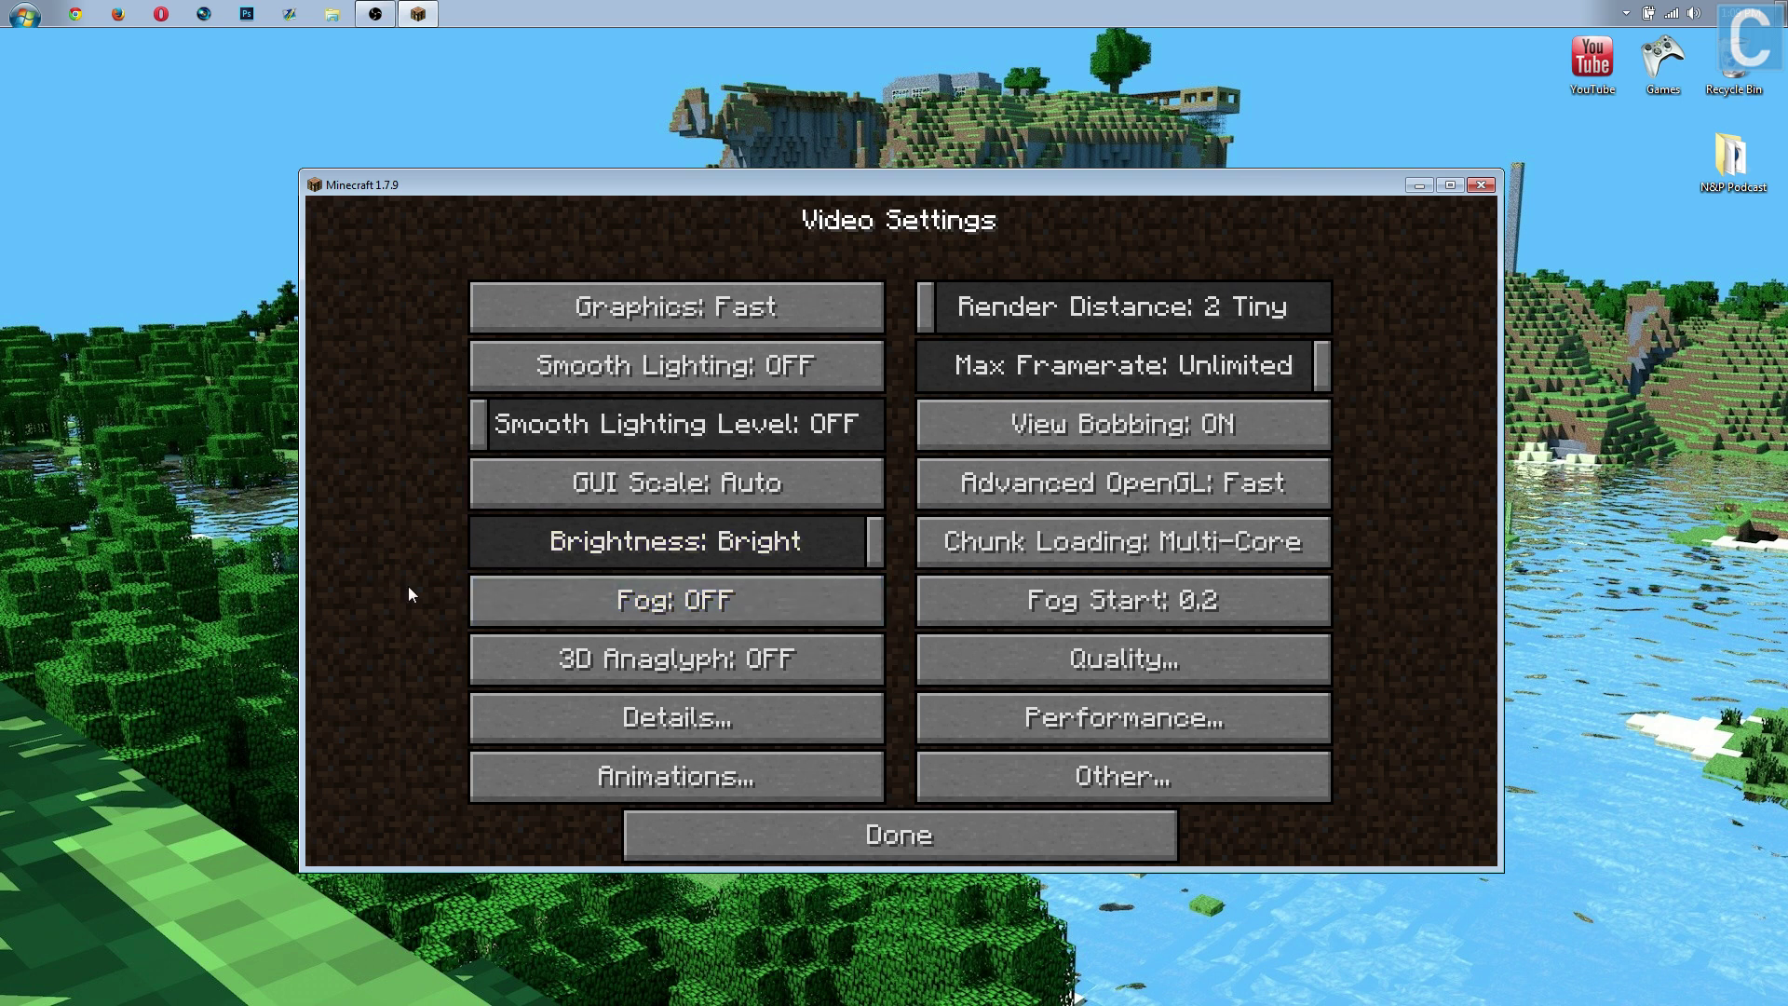
# Step: Turn Clear Water off in the quality settings and return to the video settings
pyautogui.moveTo(1161, 610)
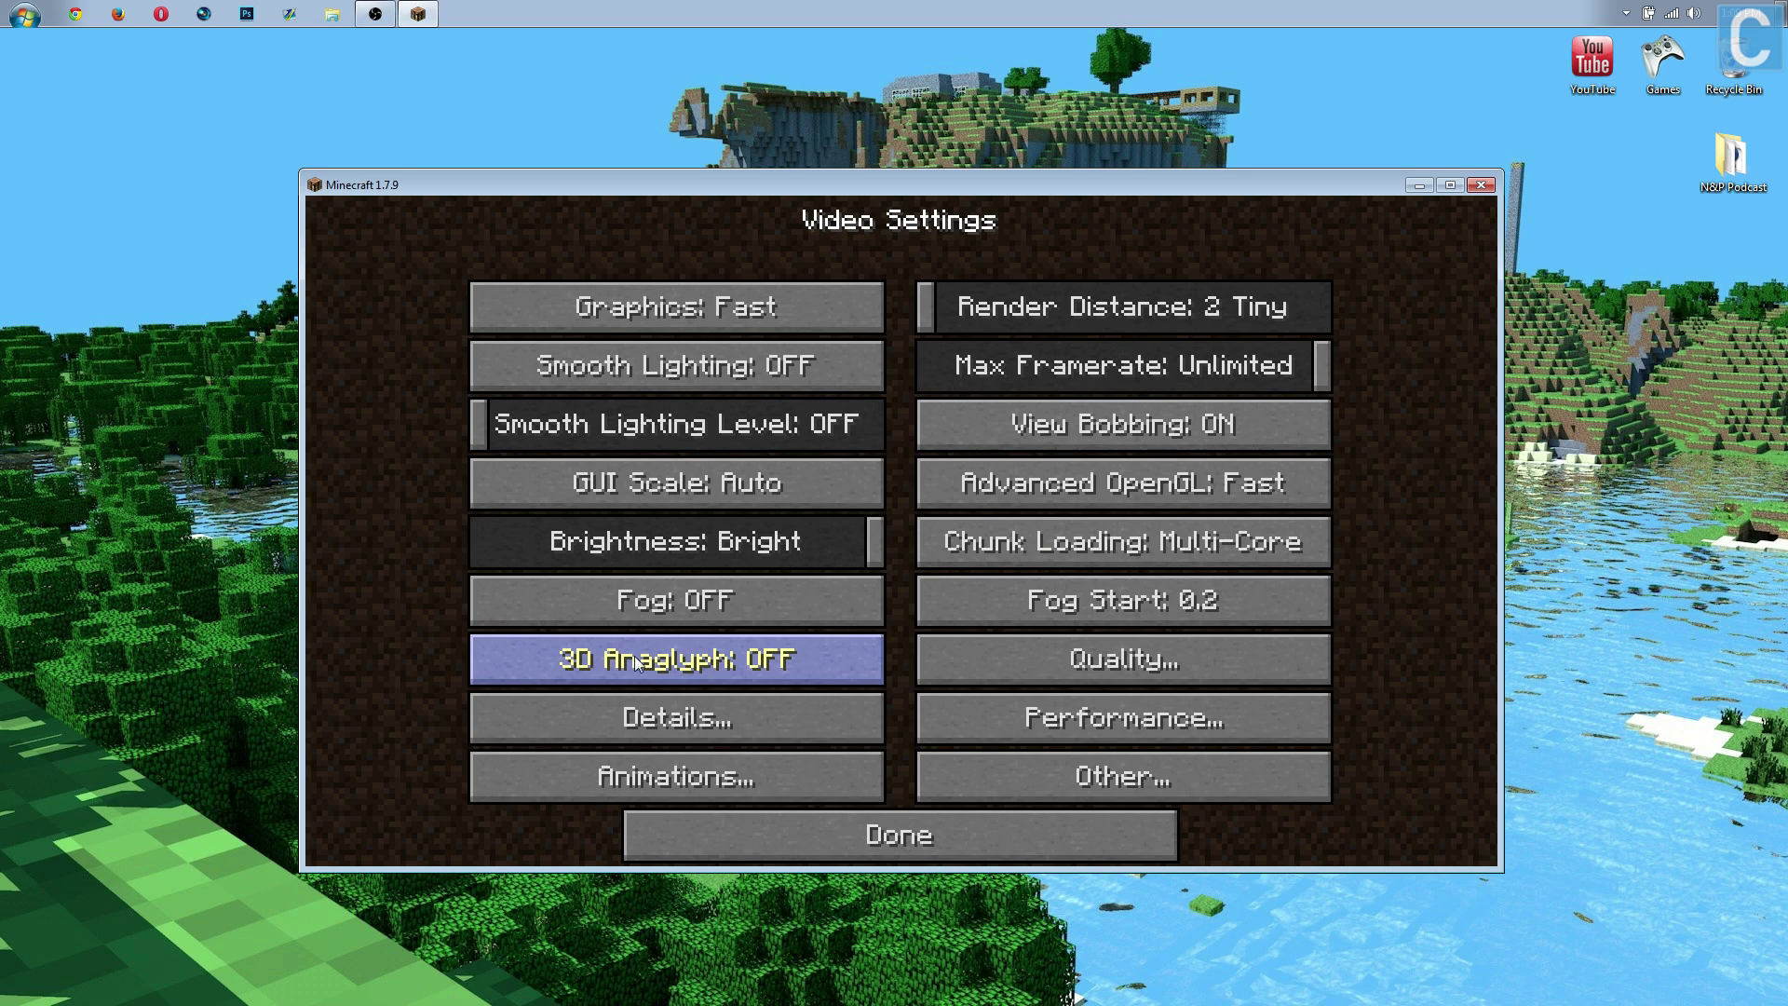
pyautogui.click(978, 667)
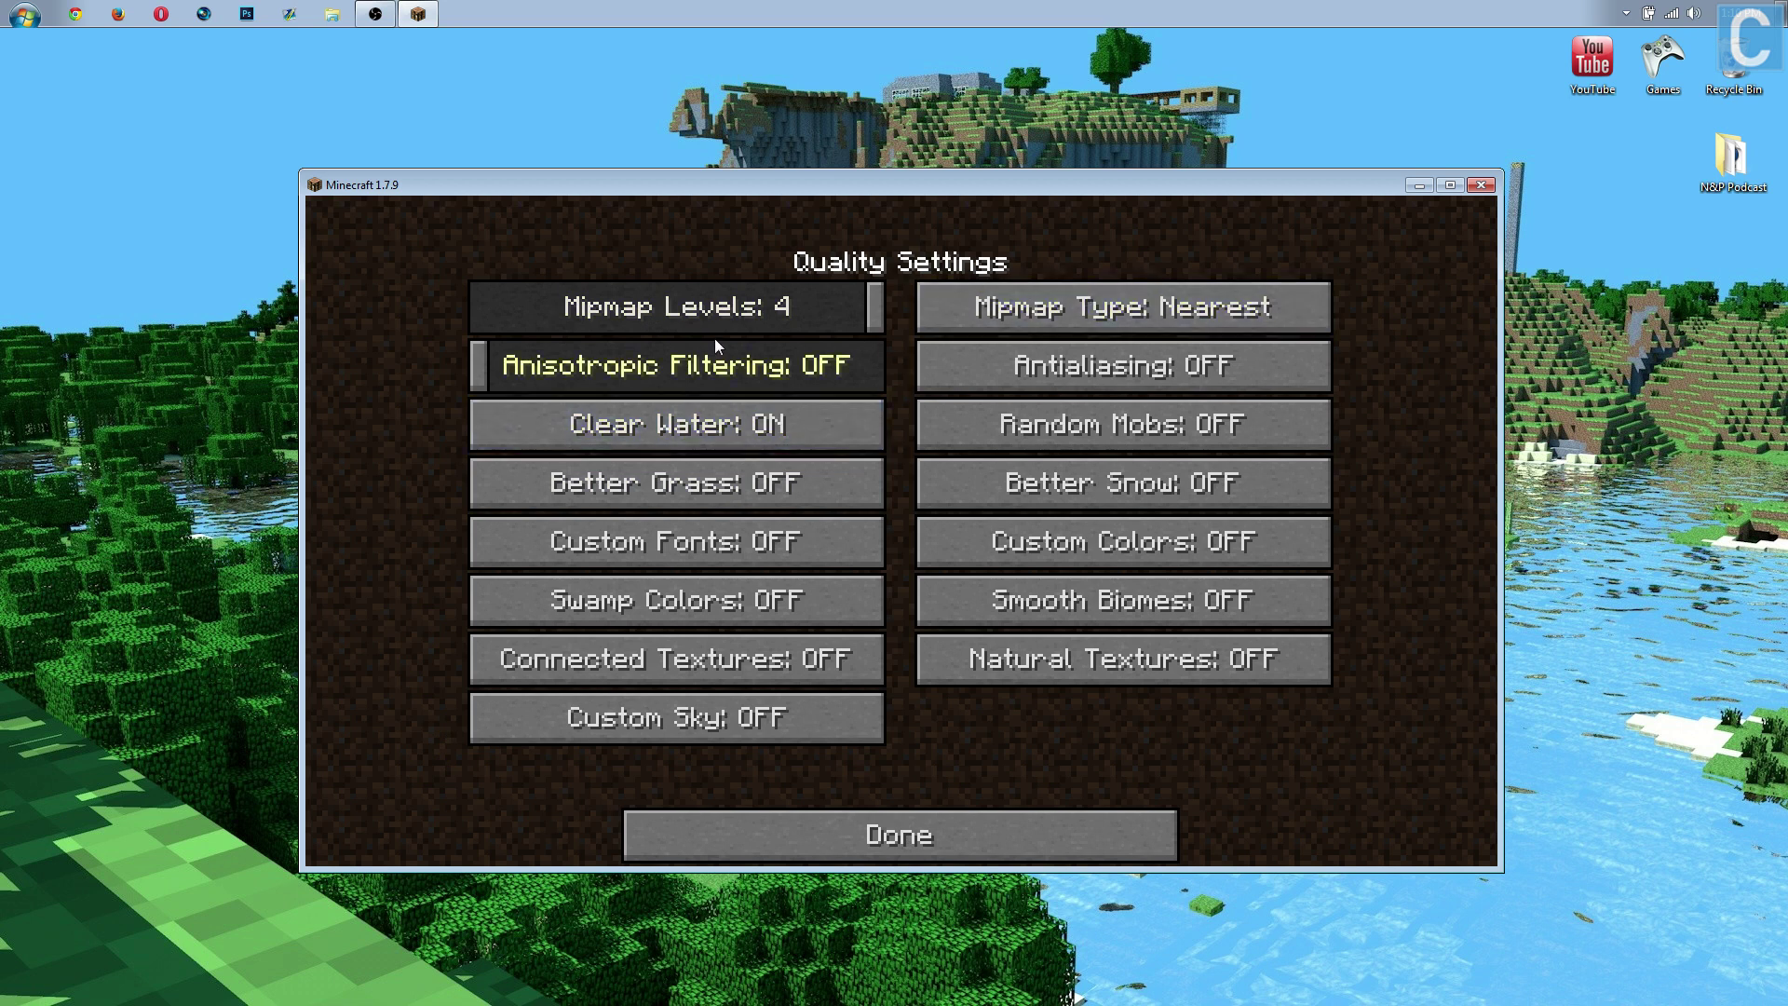
pyautogui.moveTo(959, 346)
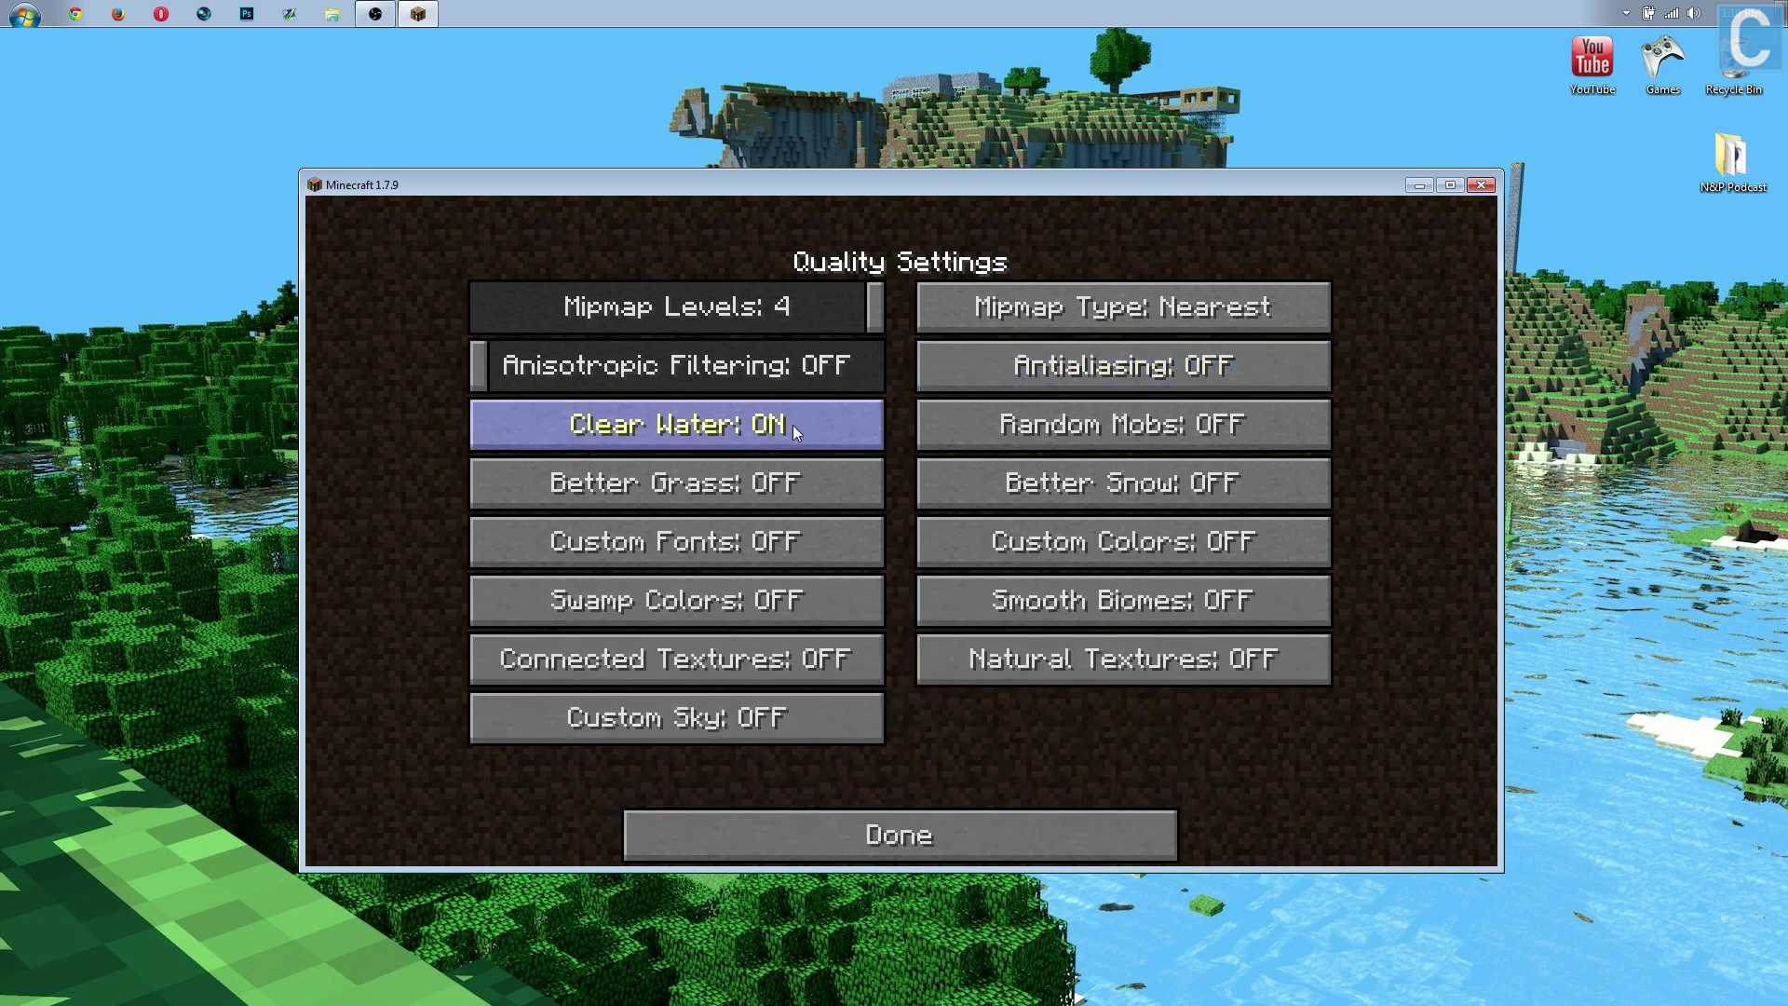
pyautogui.click(791, 425)
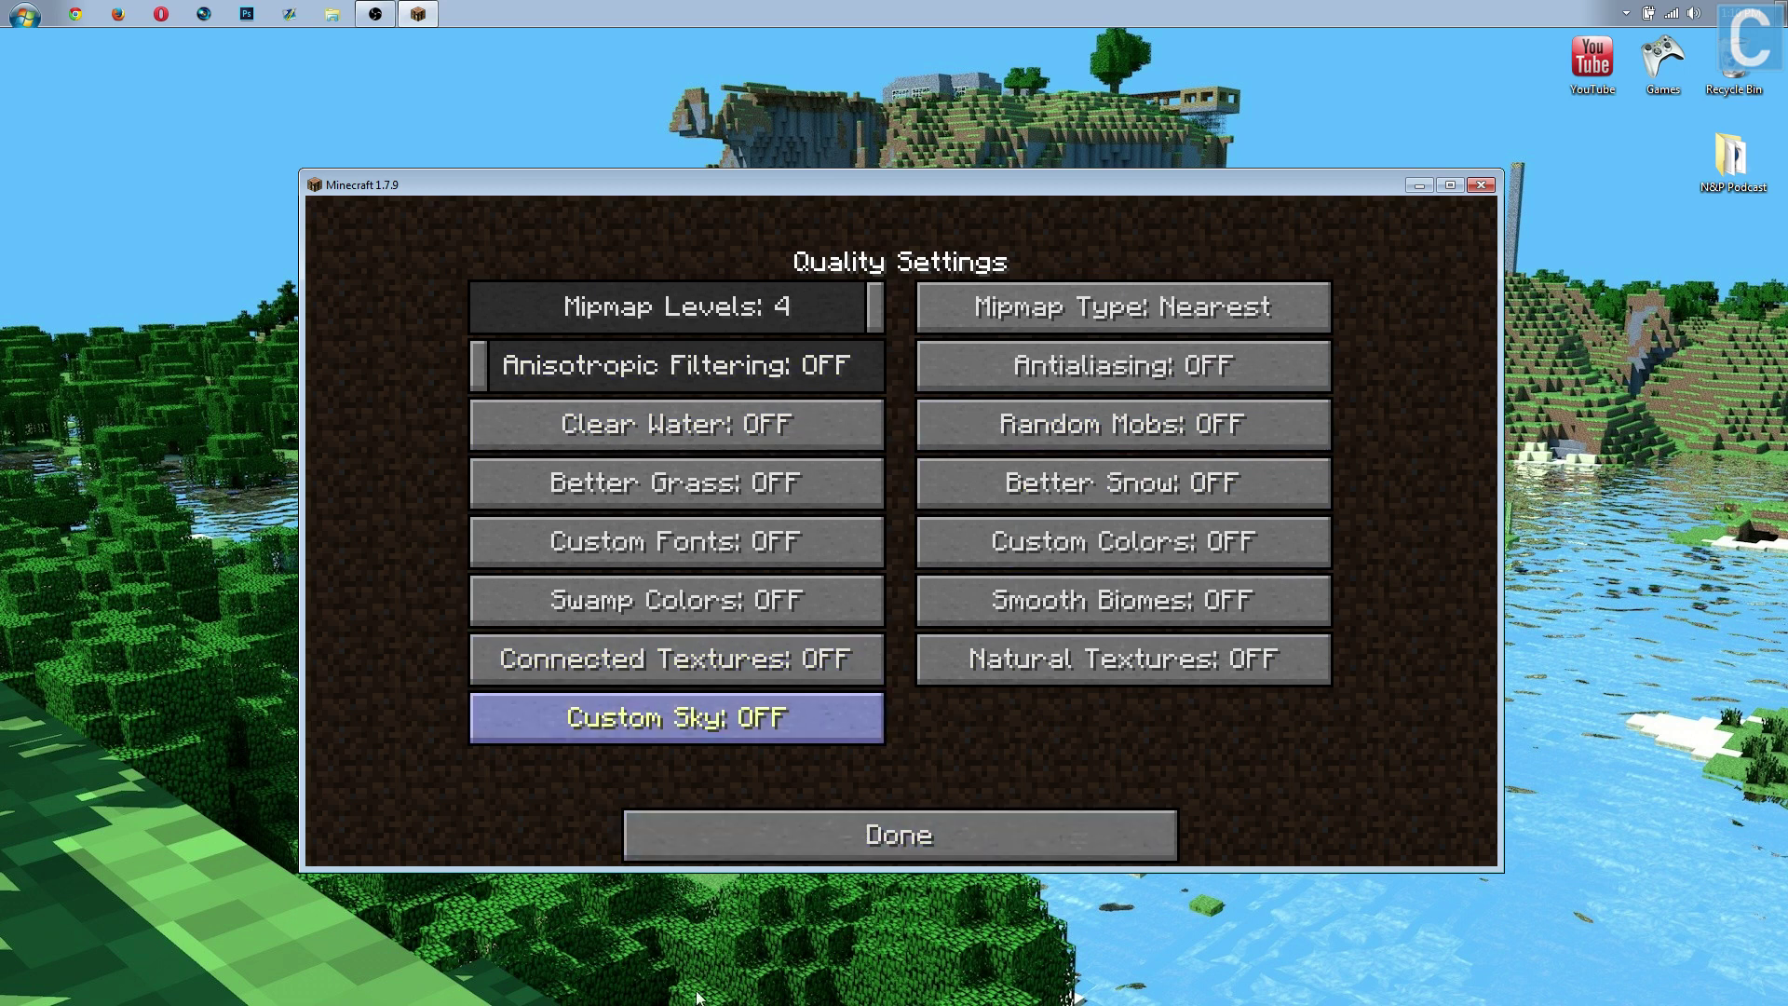
pyautogui.click(932, 817)
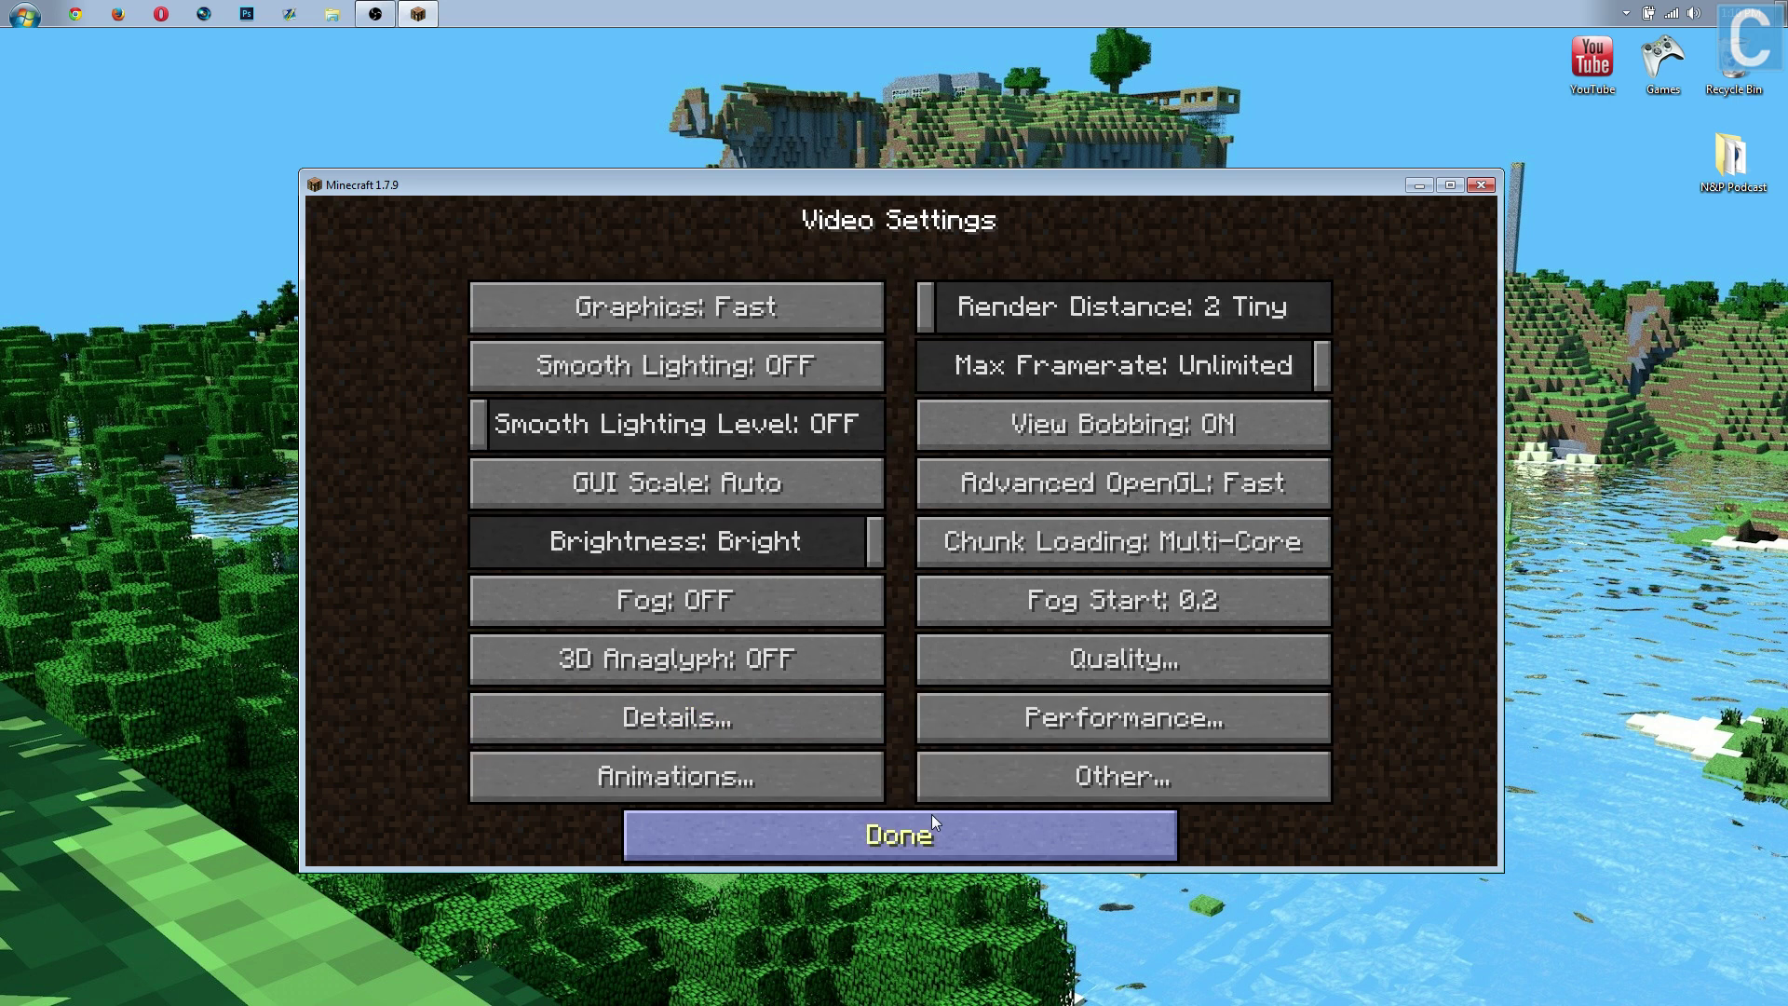
# Step: Review the detail settings, including the held item tooltips, and return to the video settings
pyautogui.click(765, 735)
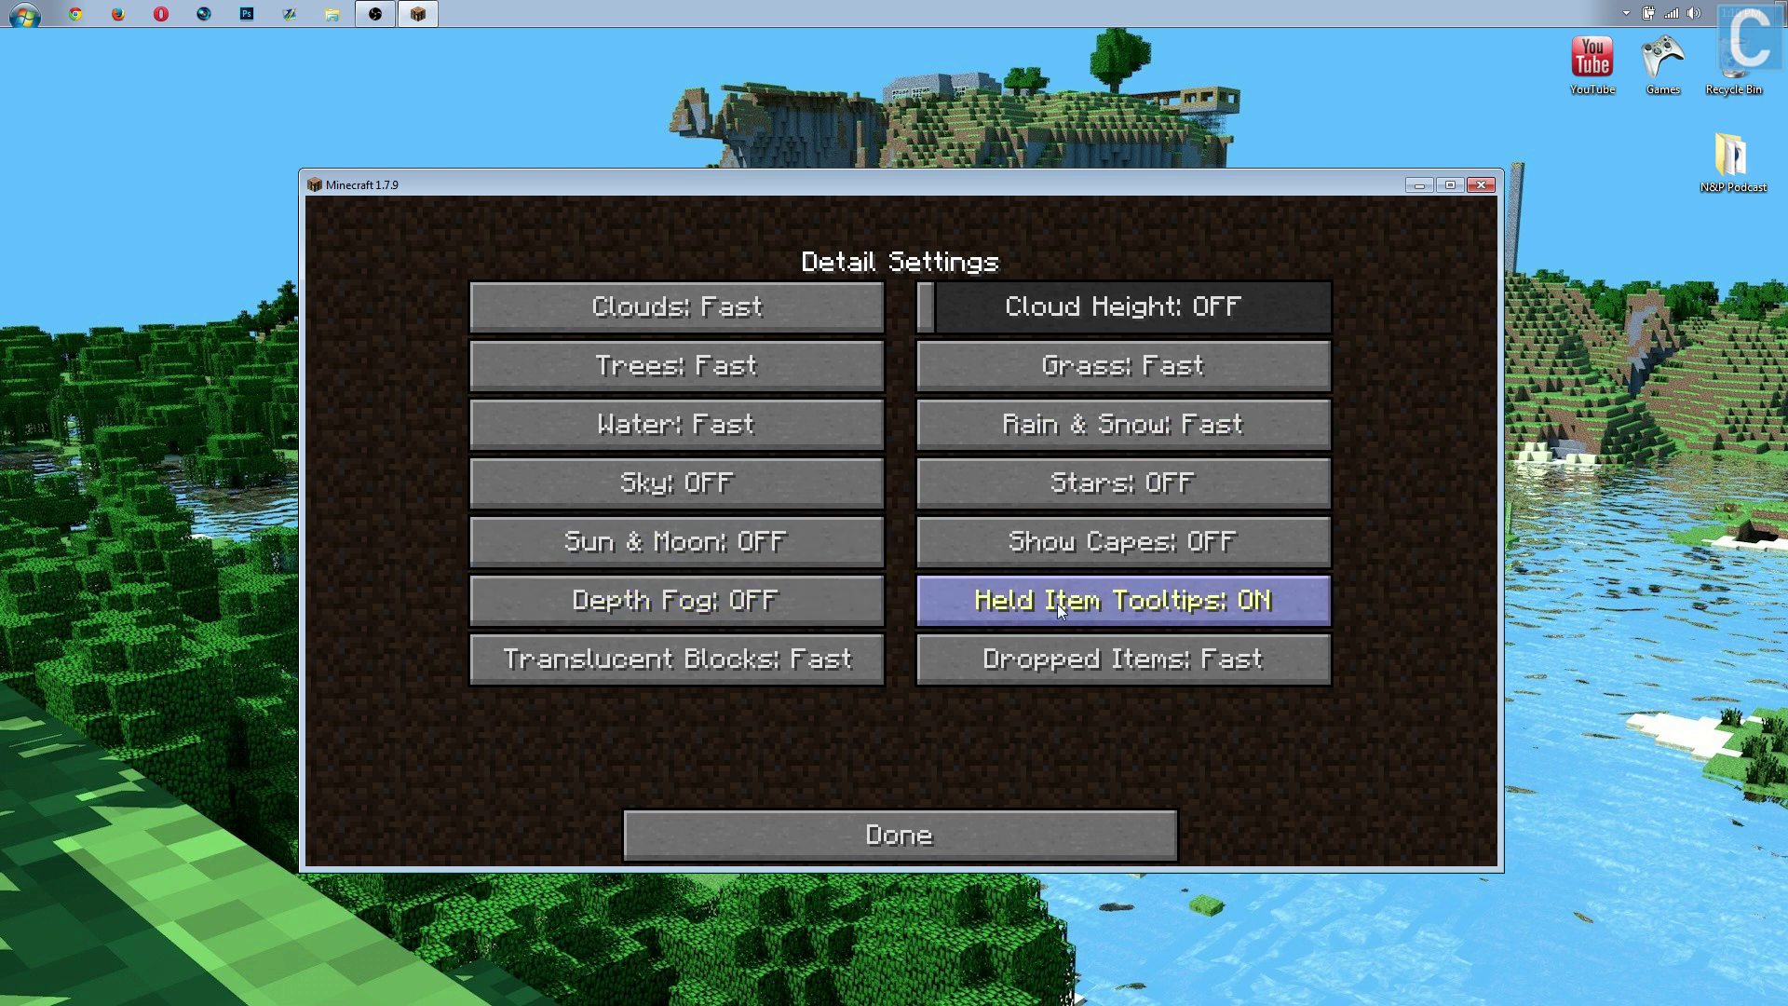
pyautogui.moveTo(1056, 602)
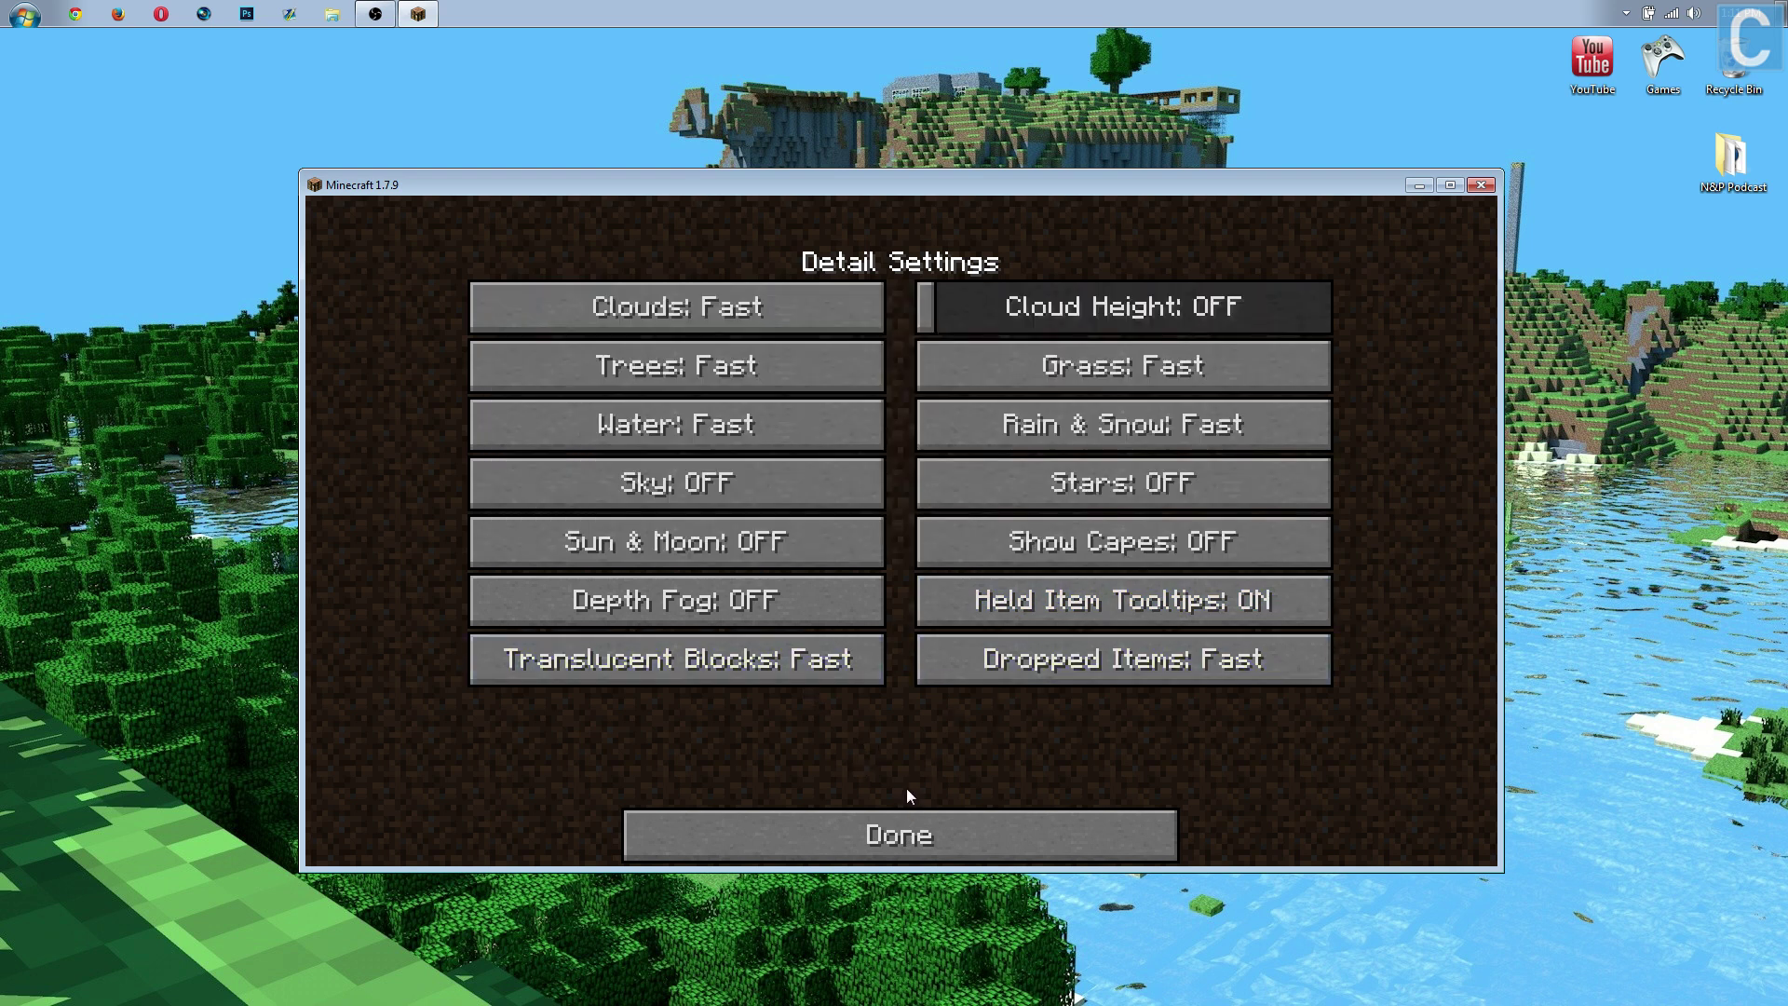
pyautogui.click(879, 818)
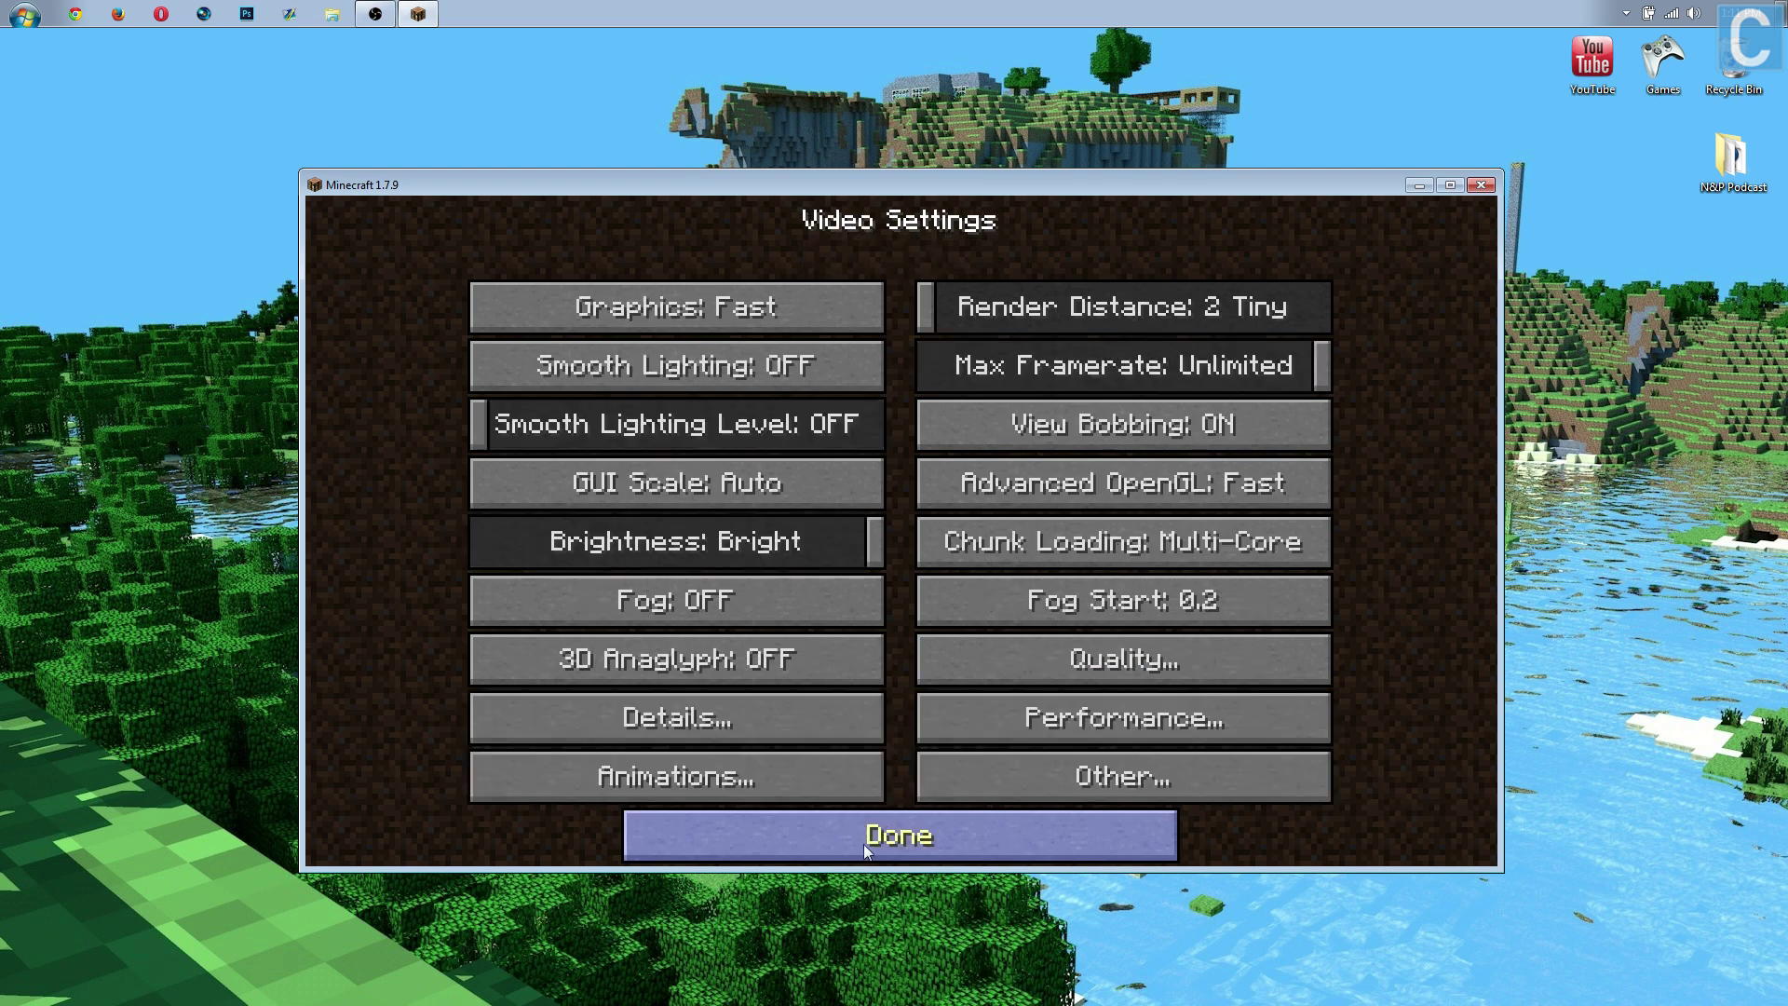
# Step: In the performance settings, keep Load Far off and set Chunk Updates to 1
pyautogui.click(983, 734)
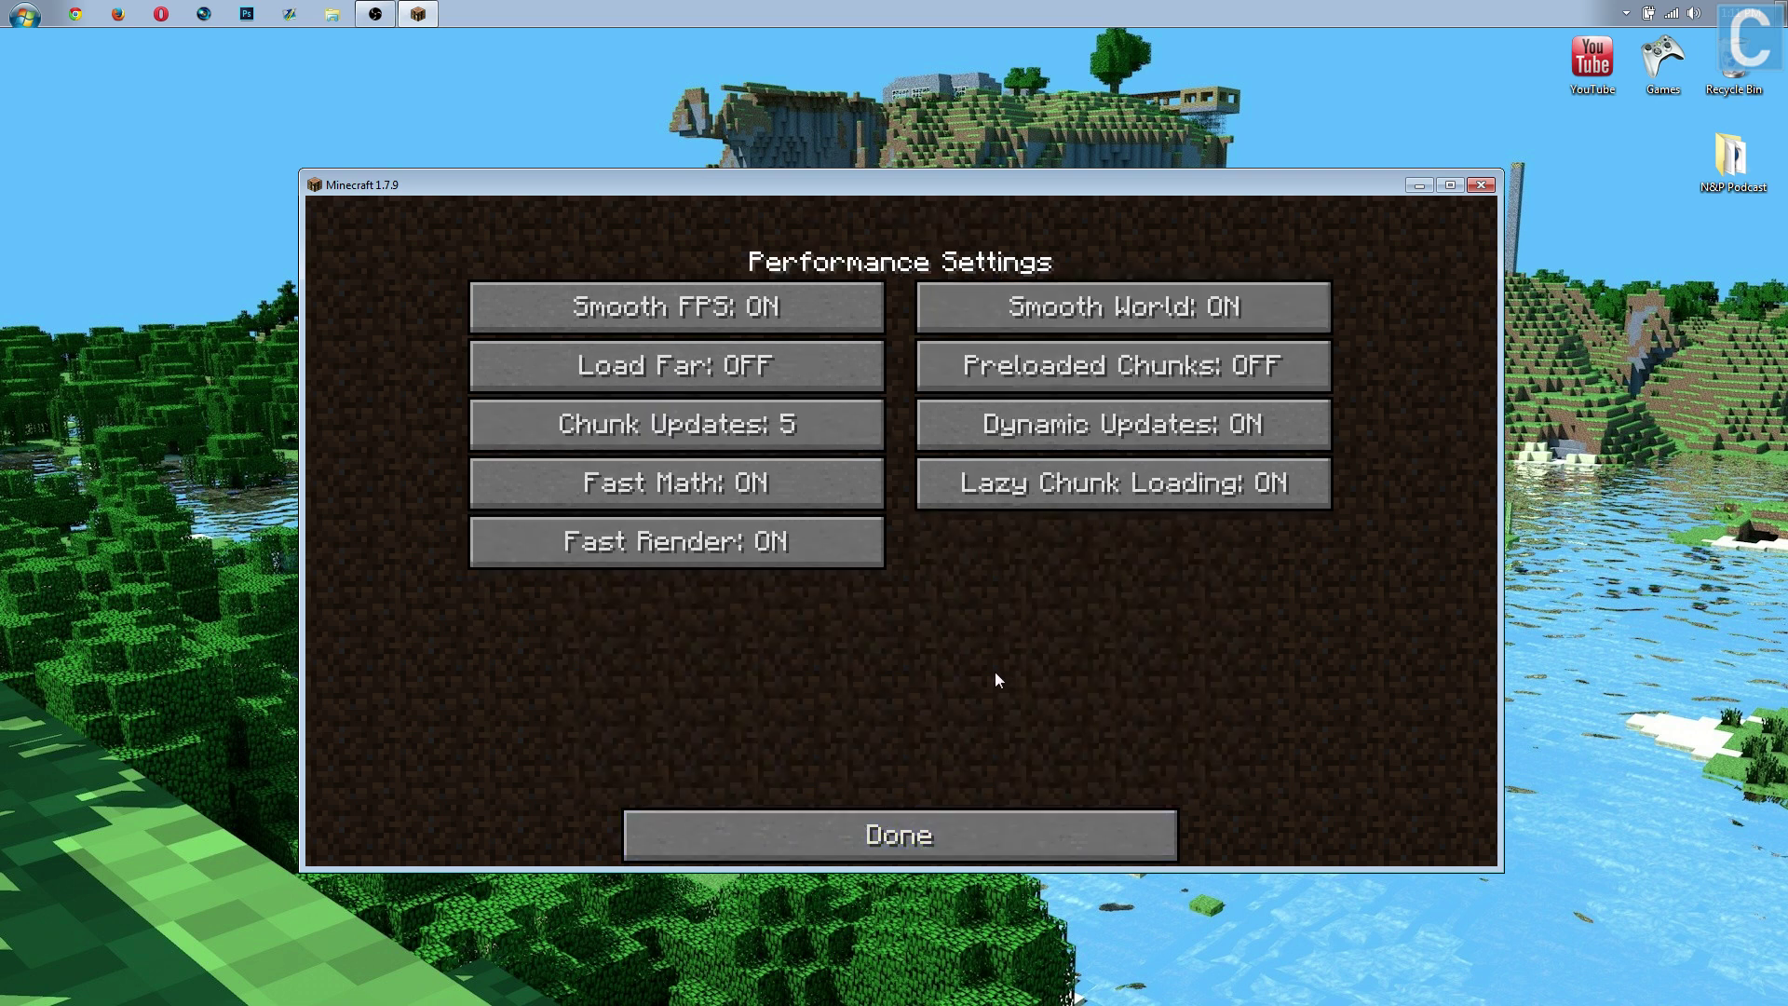
pyautogui.moveTo(823, 315)
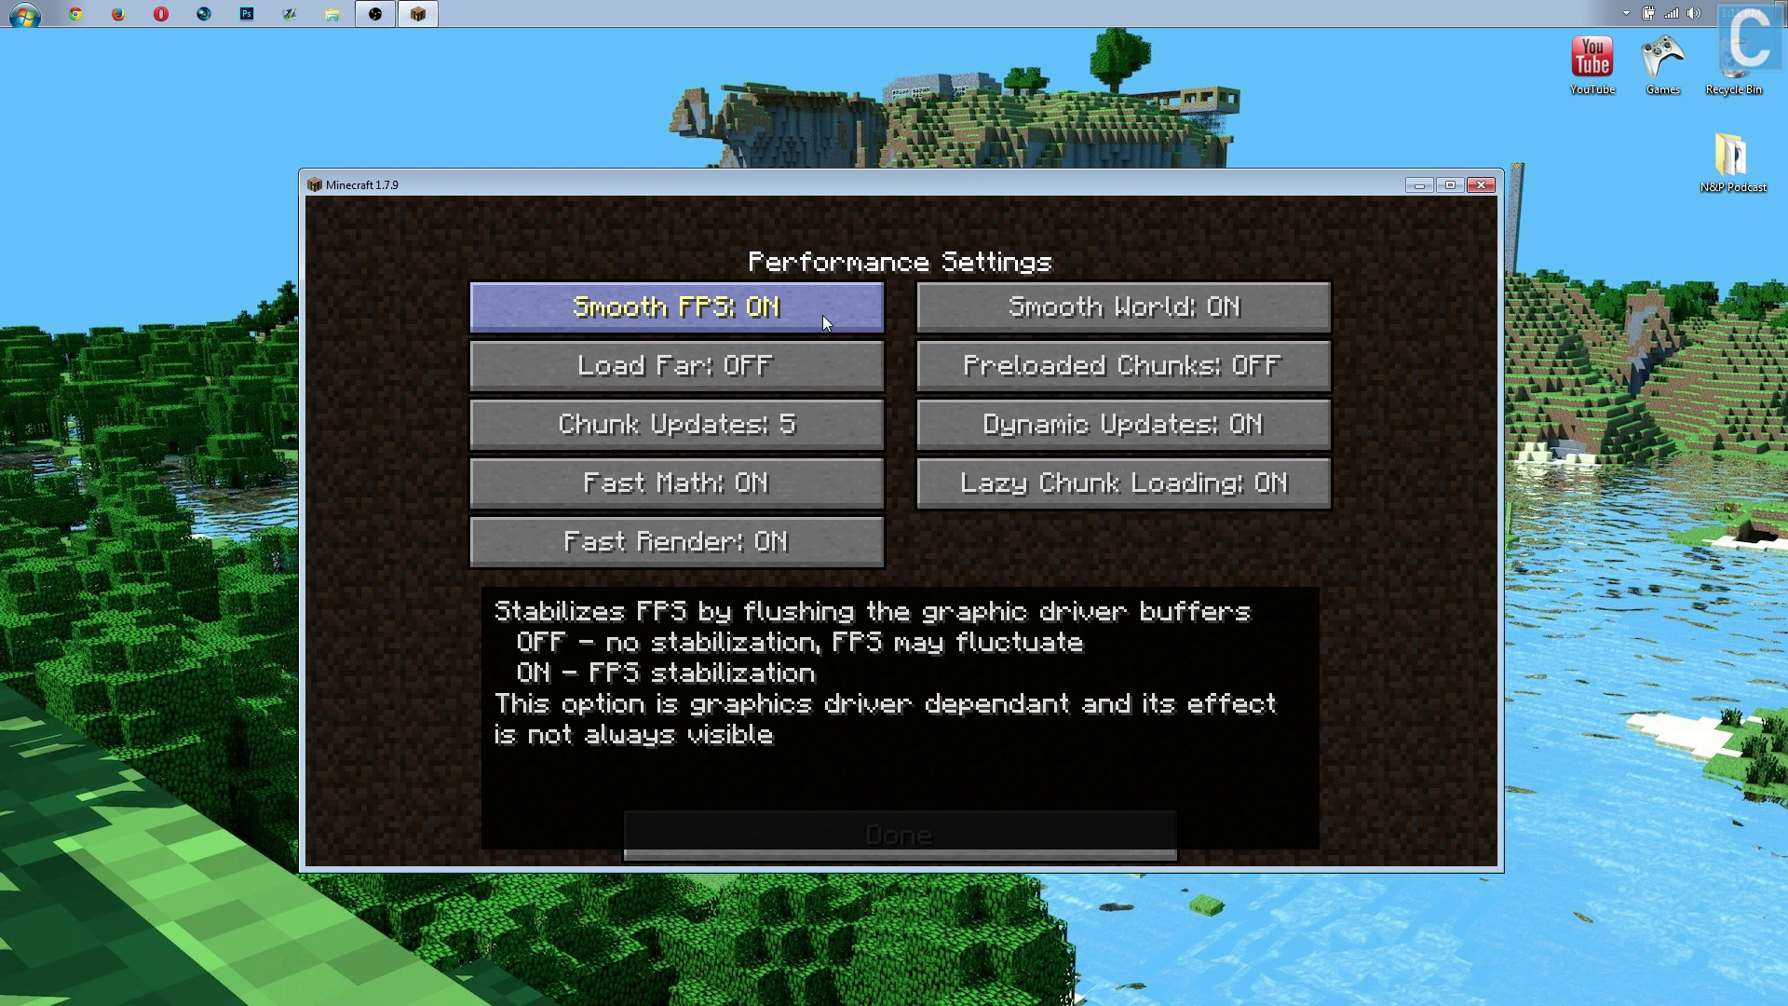
pyautogui.moveTo(1000, 311)
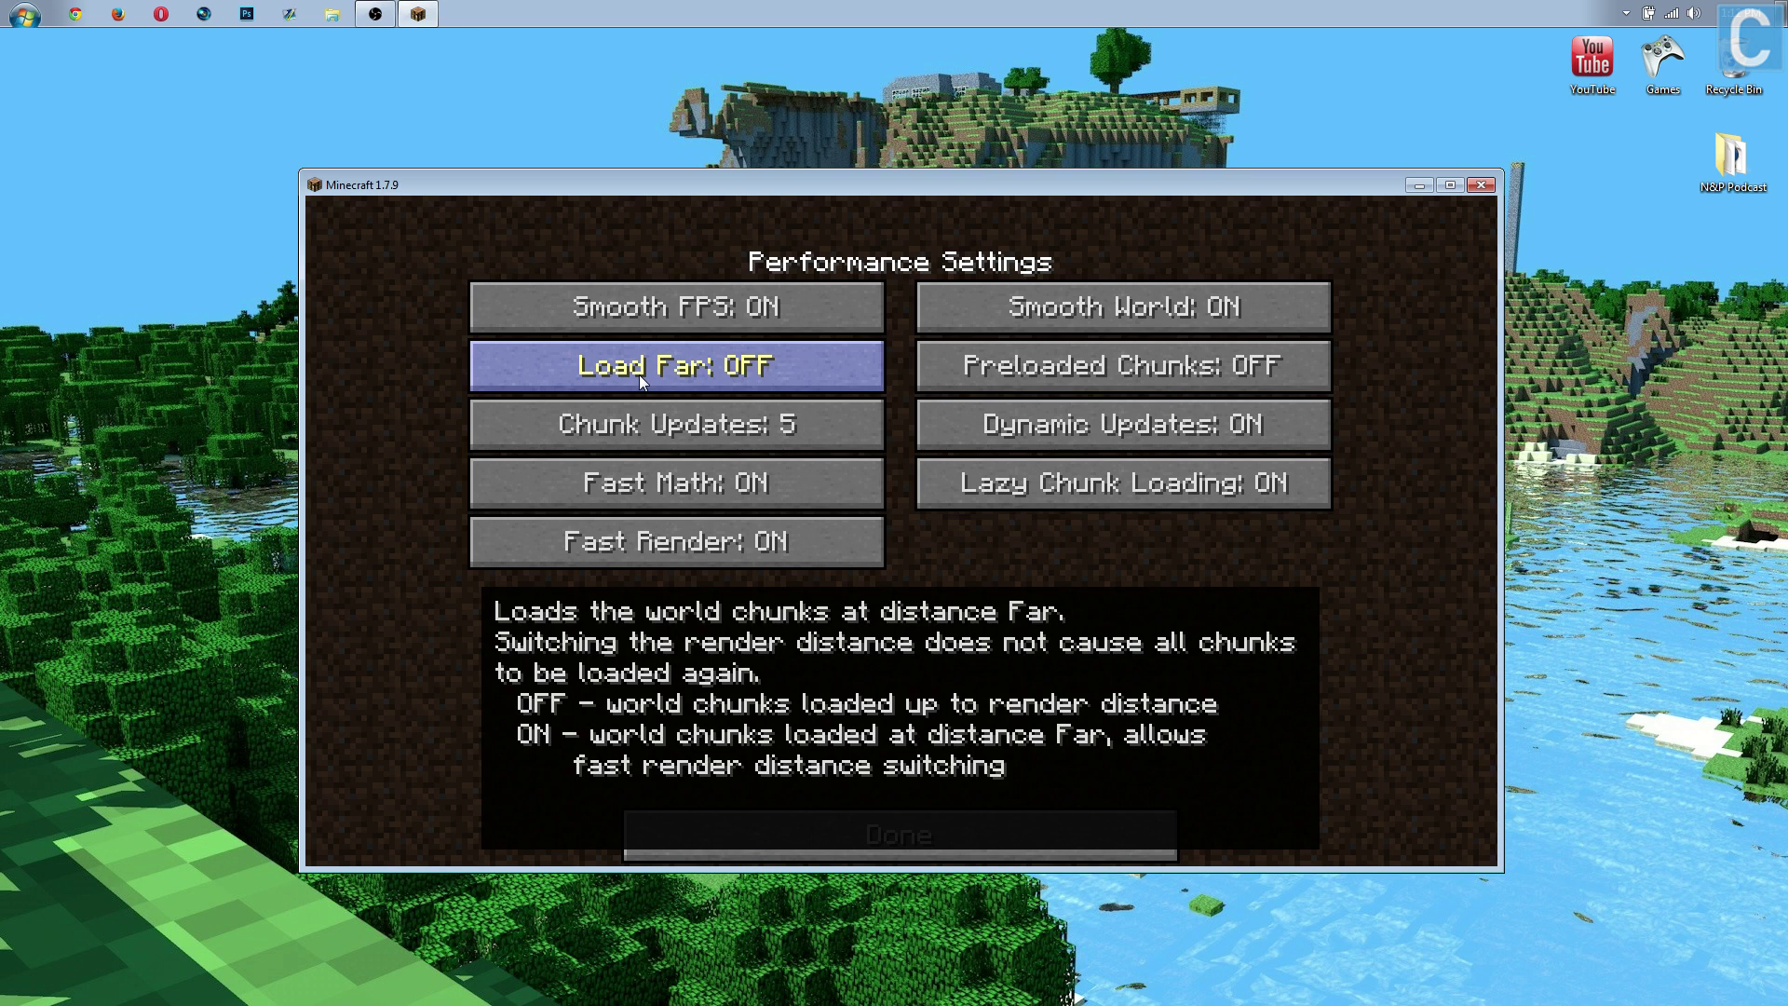
pyautogui.click(639, 375)
pyautogui.click(635, 374)
pyautogui.moveTo(1059, 359)
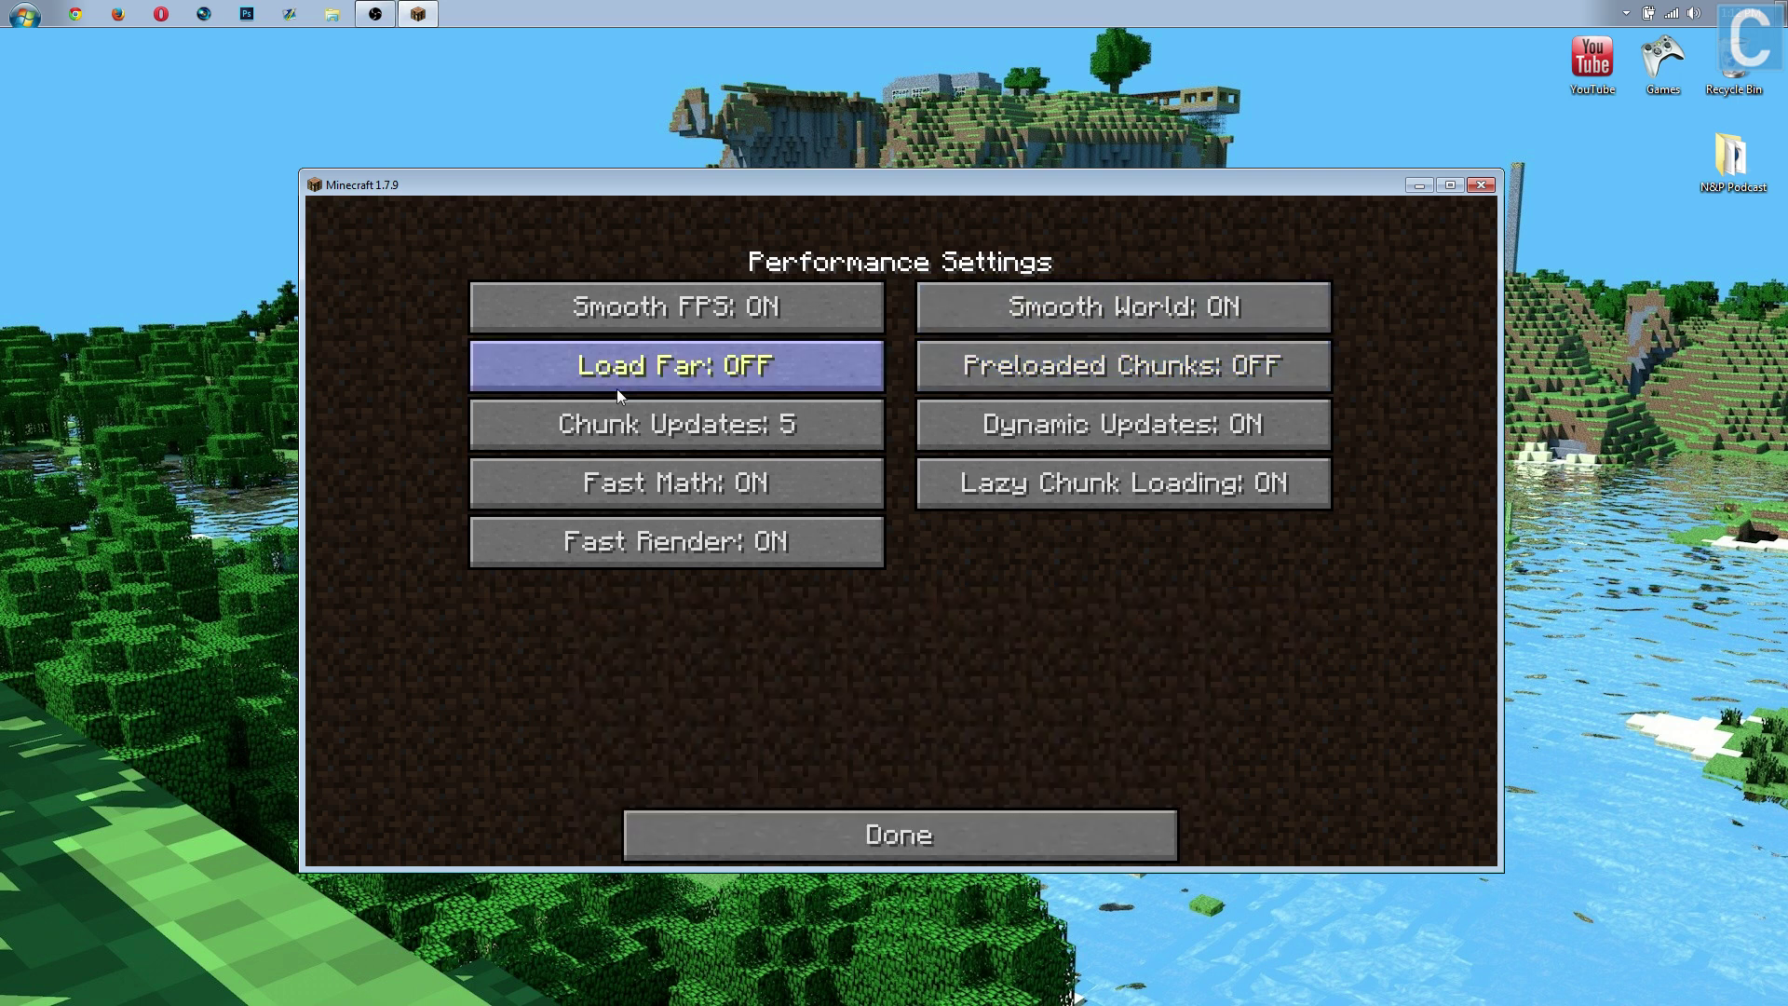
pyautogui.click(658, 425)
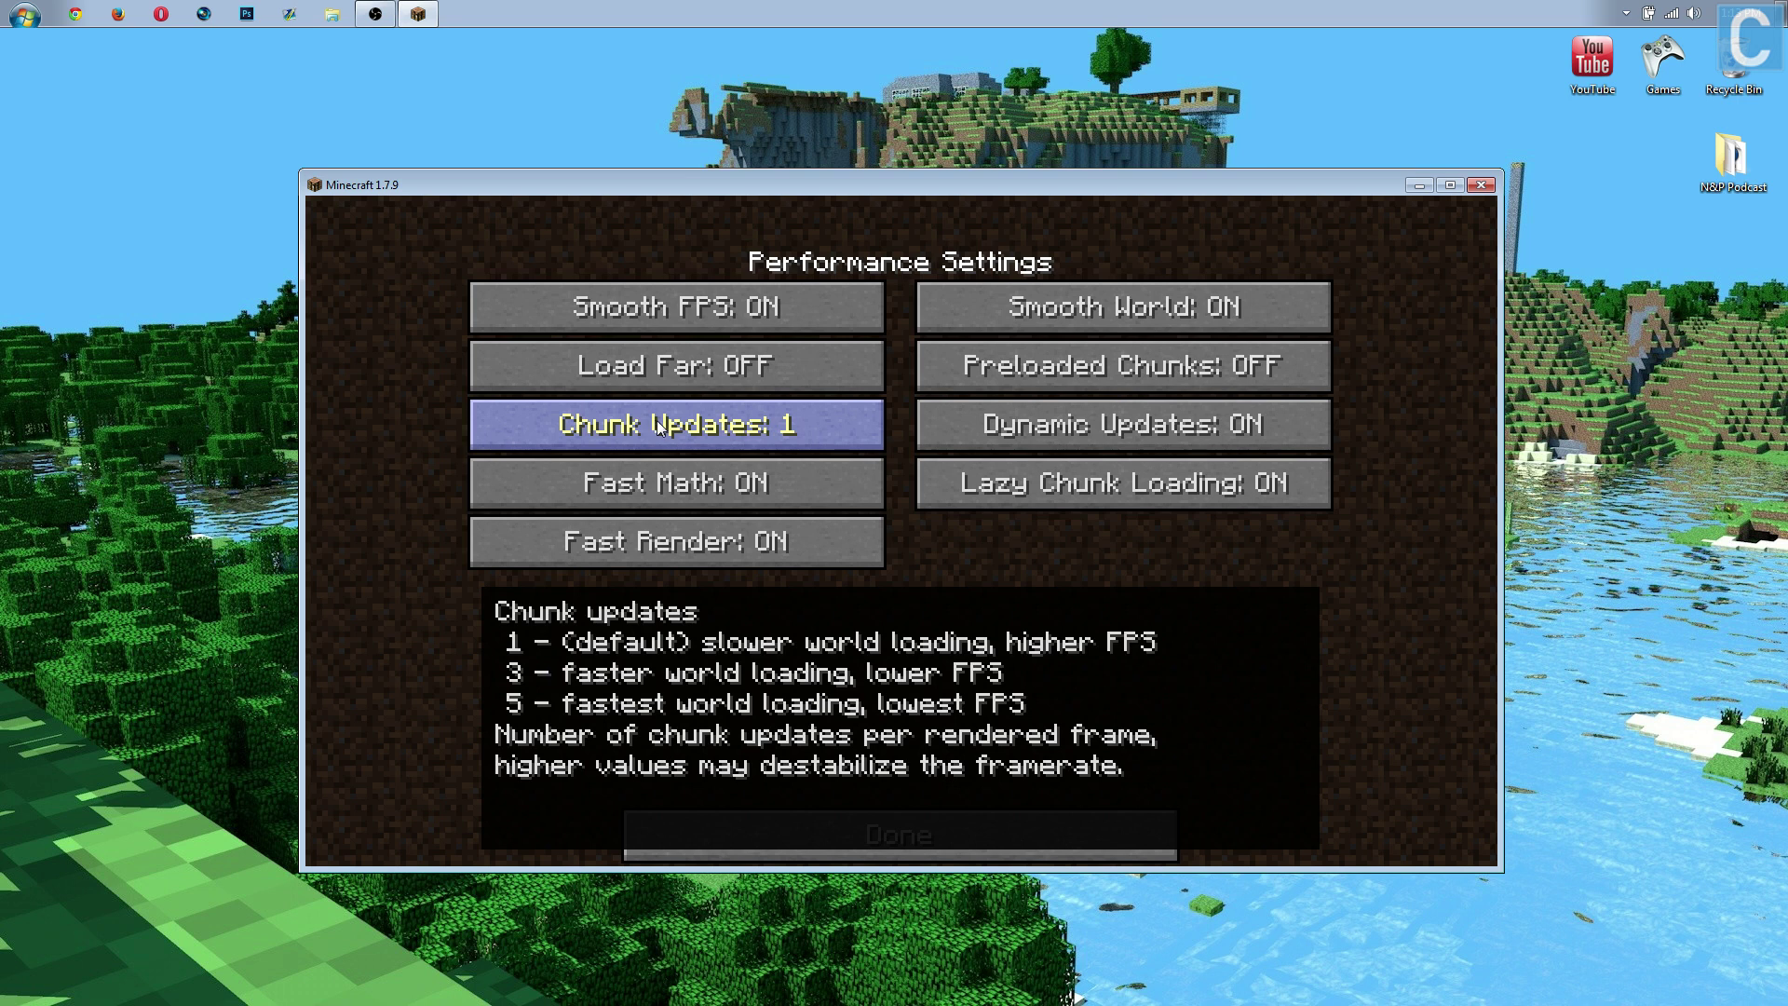
# Step: Review the descriptions of Dynamic Updates, Lazy Chunk Loading and Fast Render in the performance settings, and return to the video settings
pyautogui.moveTo(920, 417)
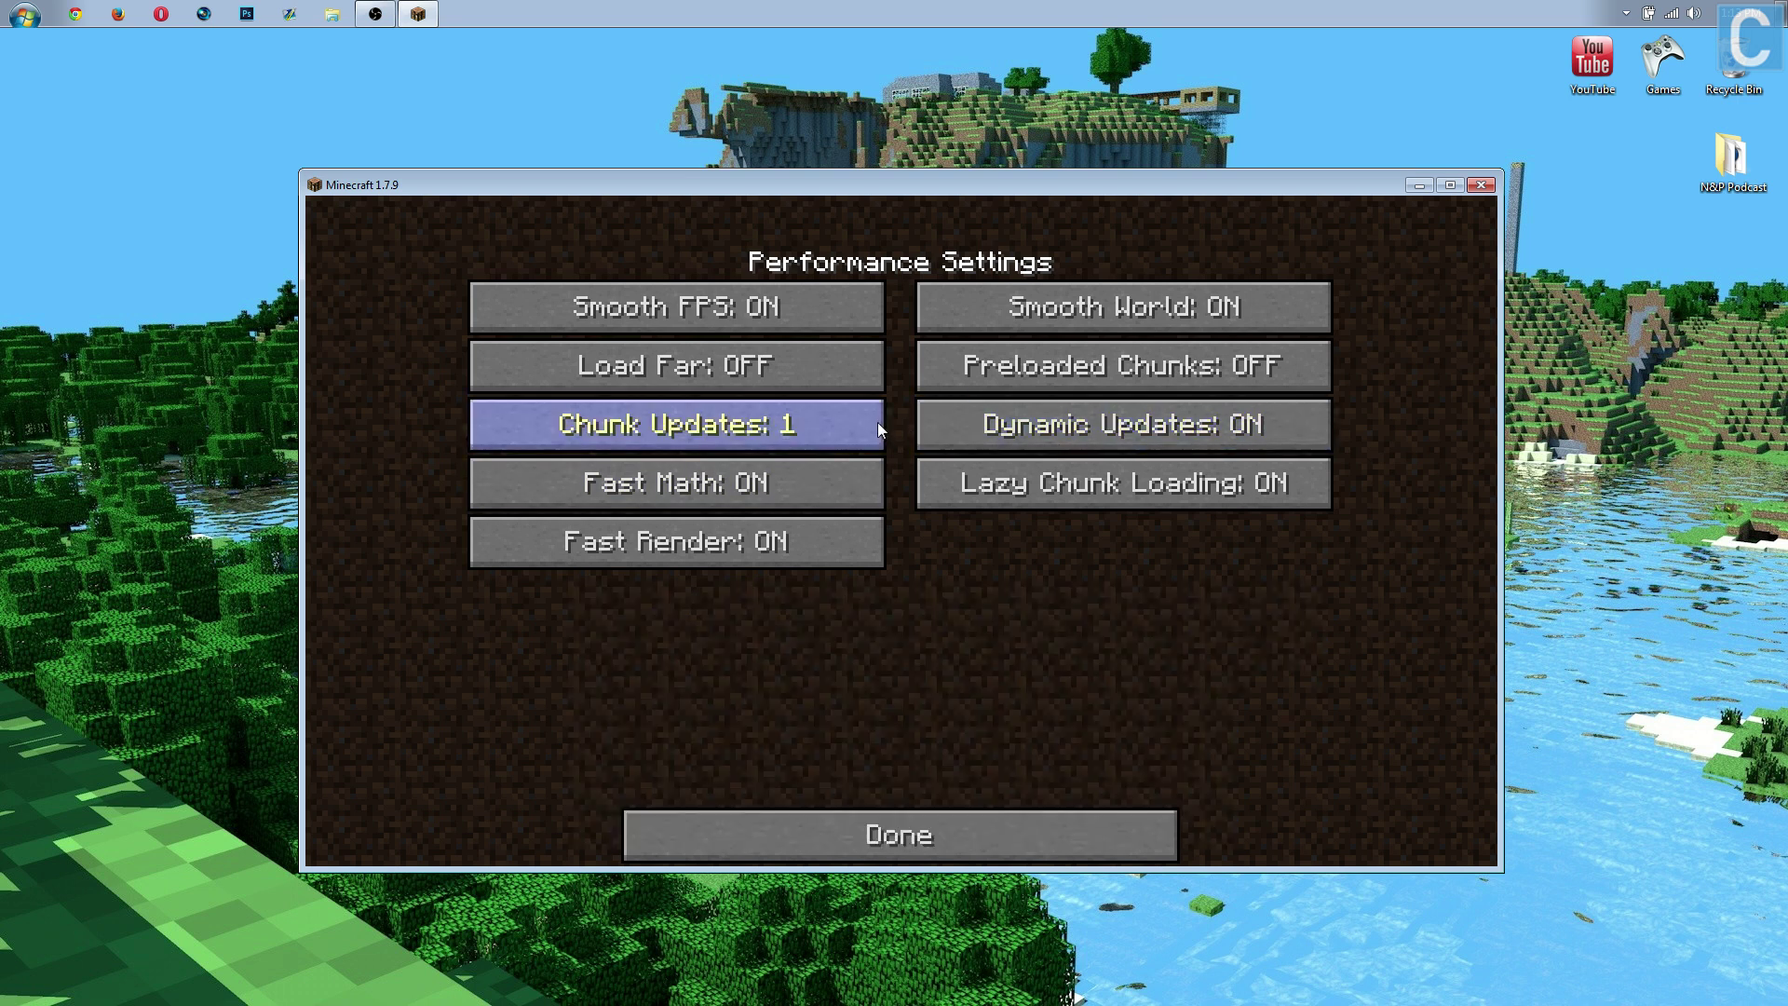
pyautogui.moveTo(1110, 429)
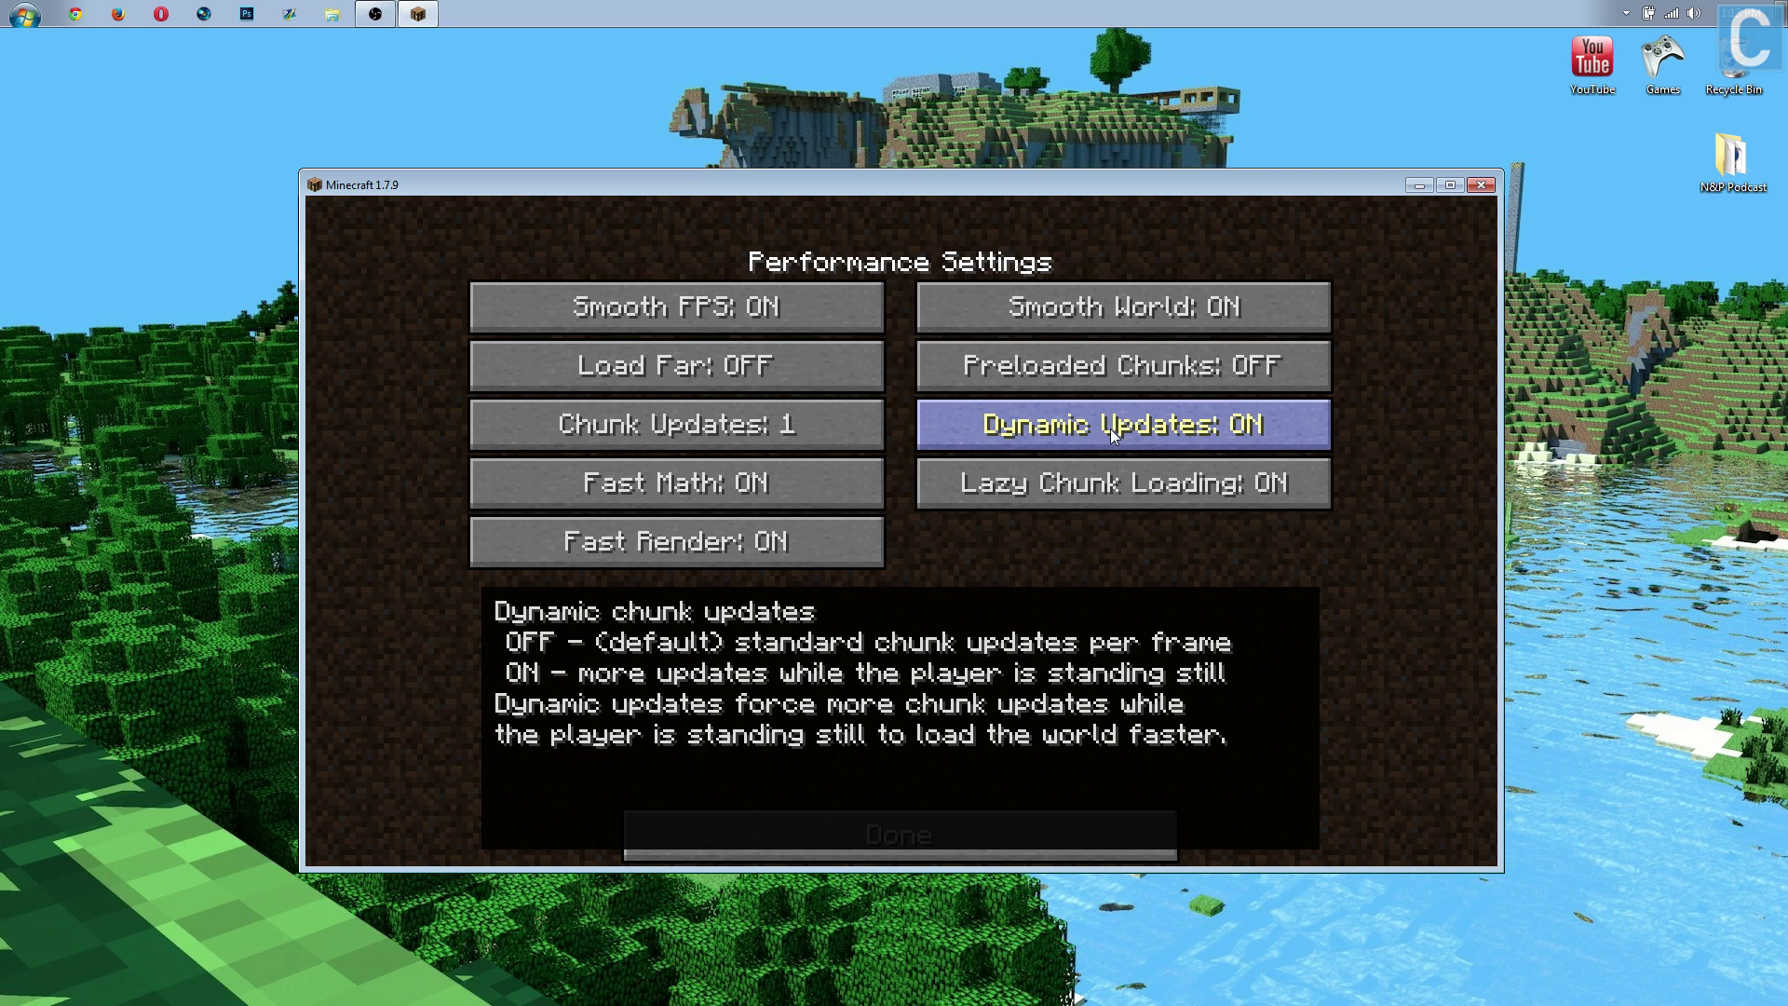
pyautogui.moveTo(797, 486)
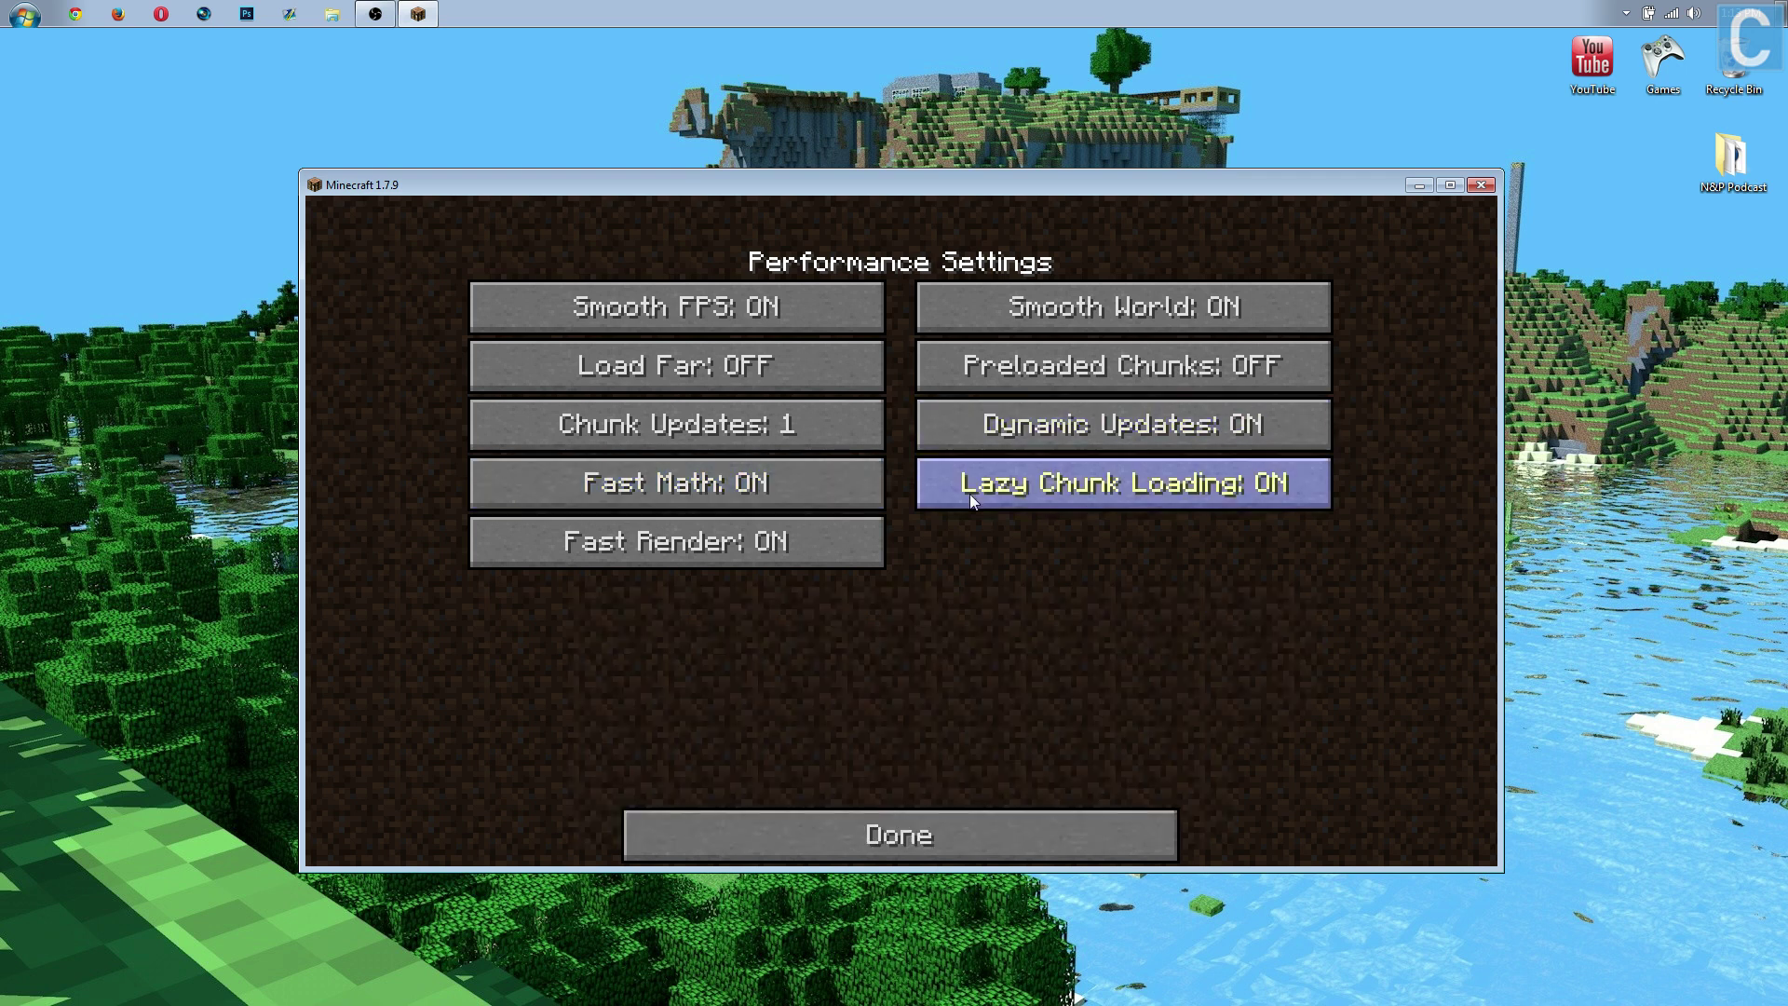
pyautogui.moveTo(969, 494)
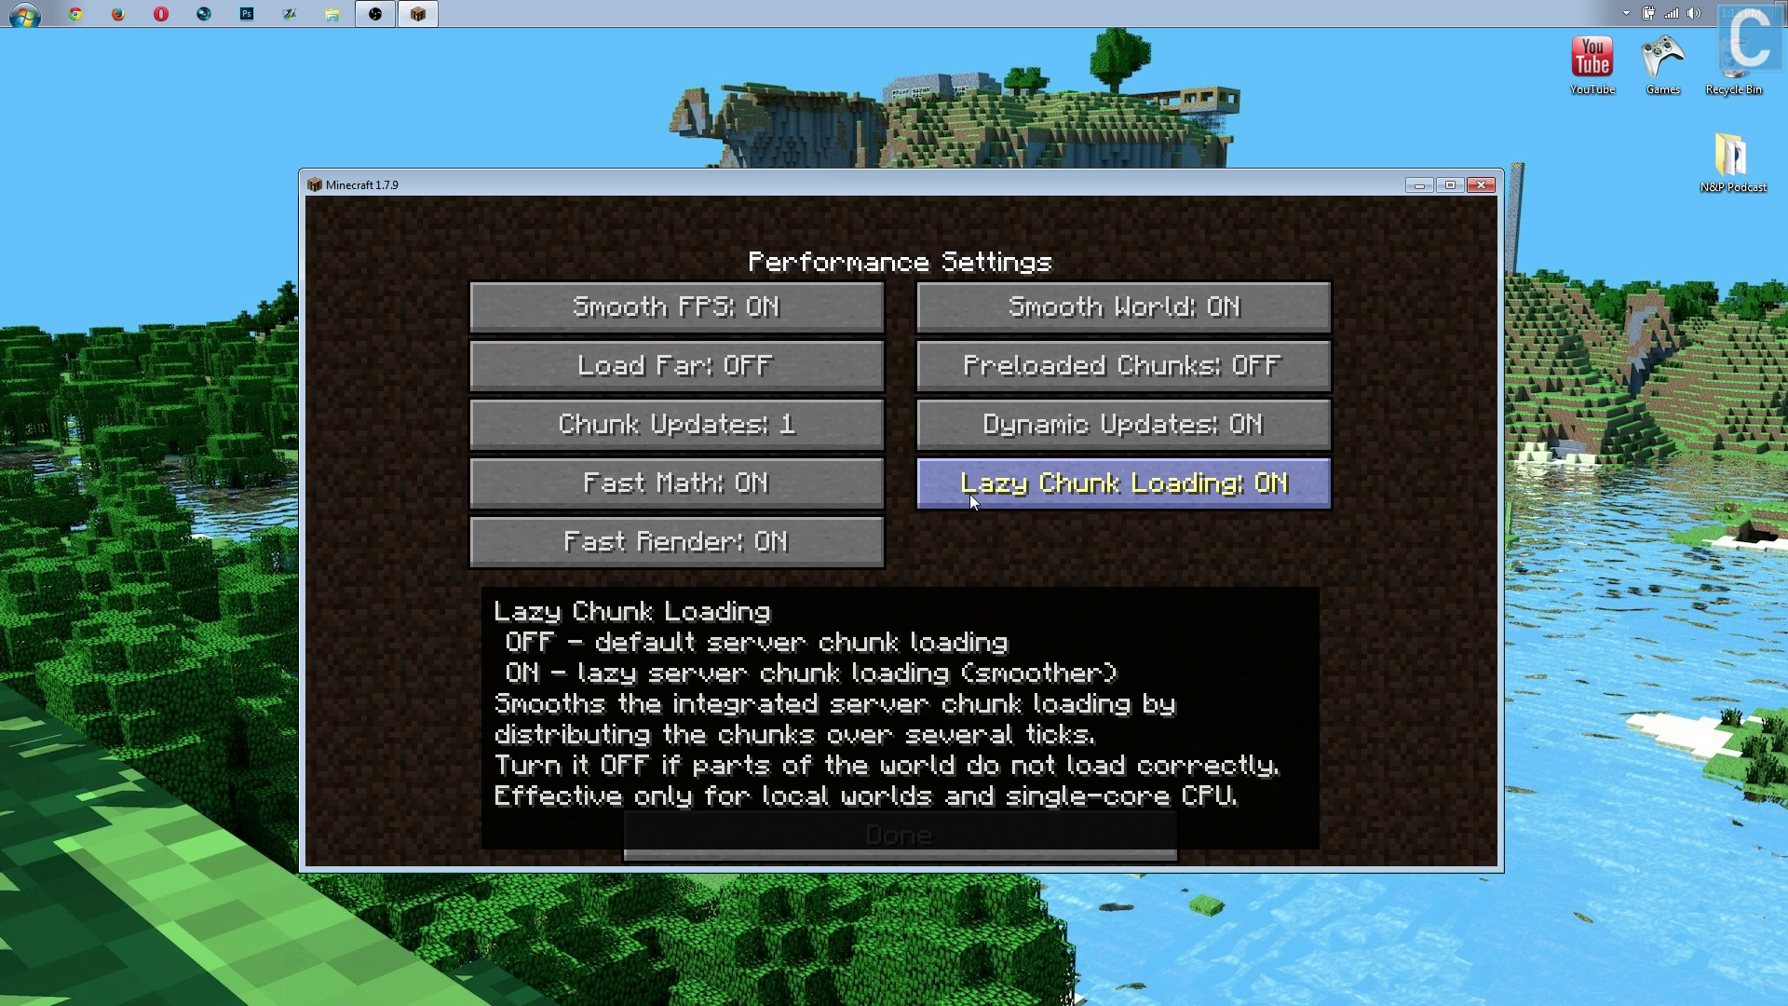
pyautogui.moveTo(872, 544)
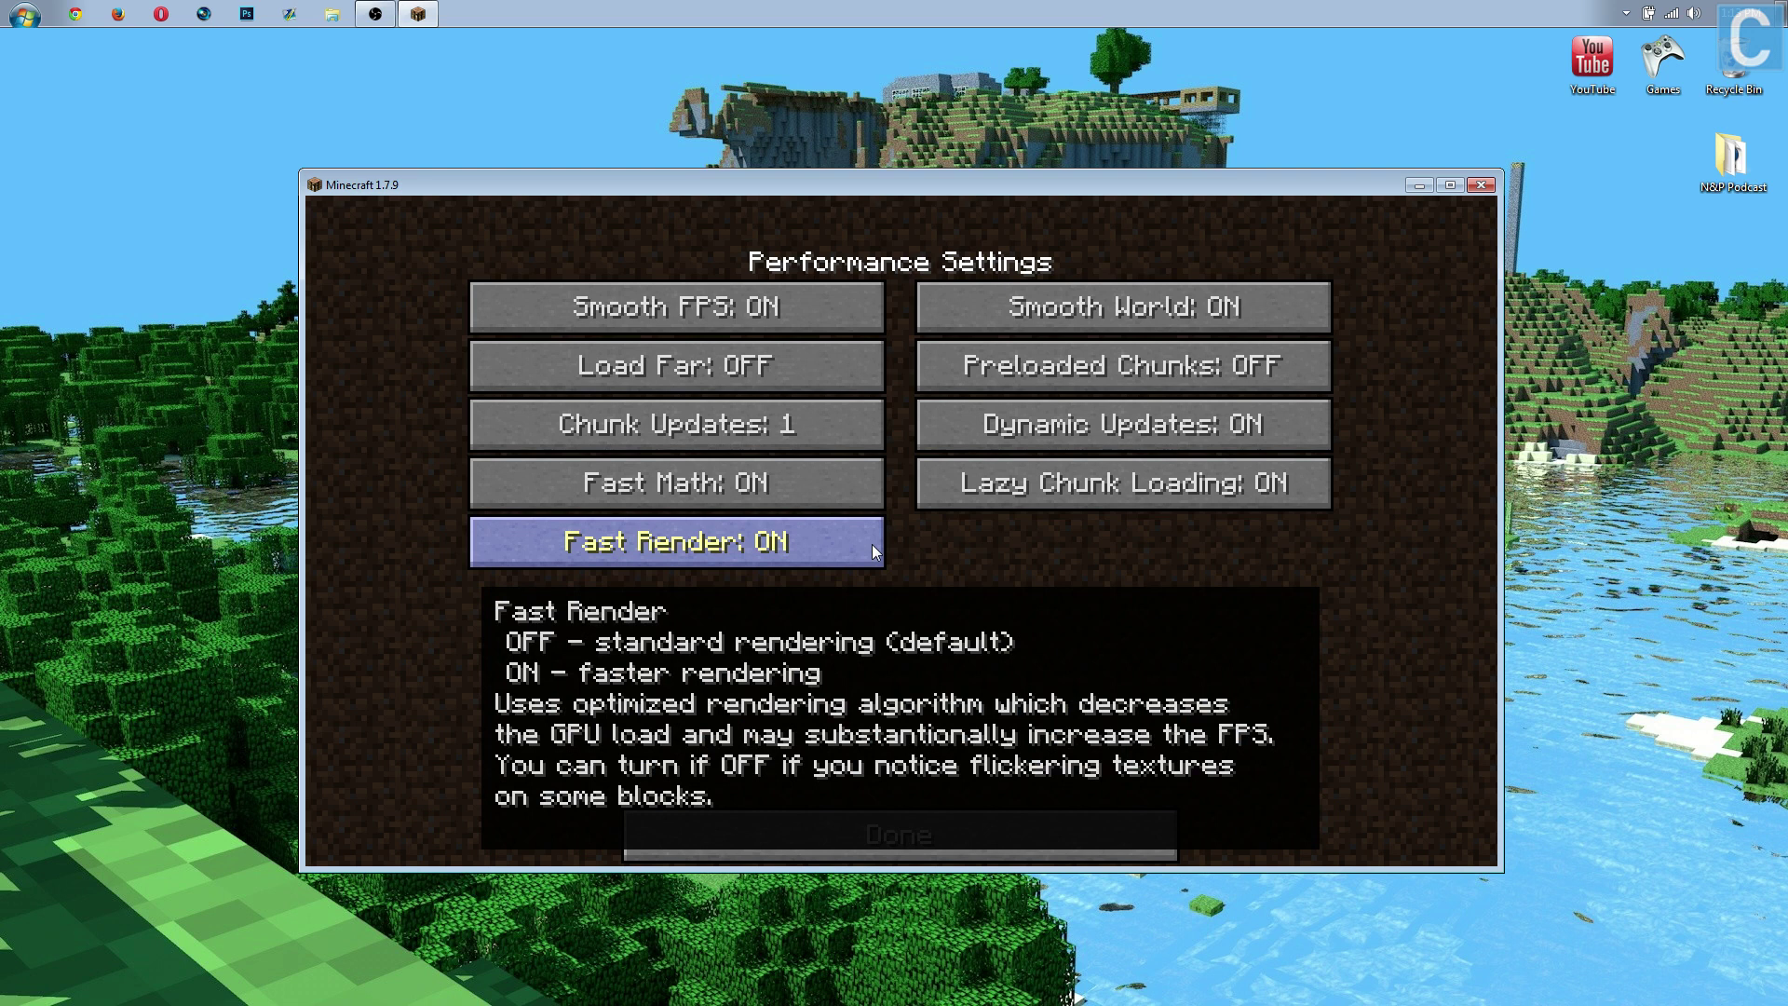
pyautogui.click(903, 832)
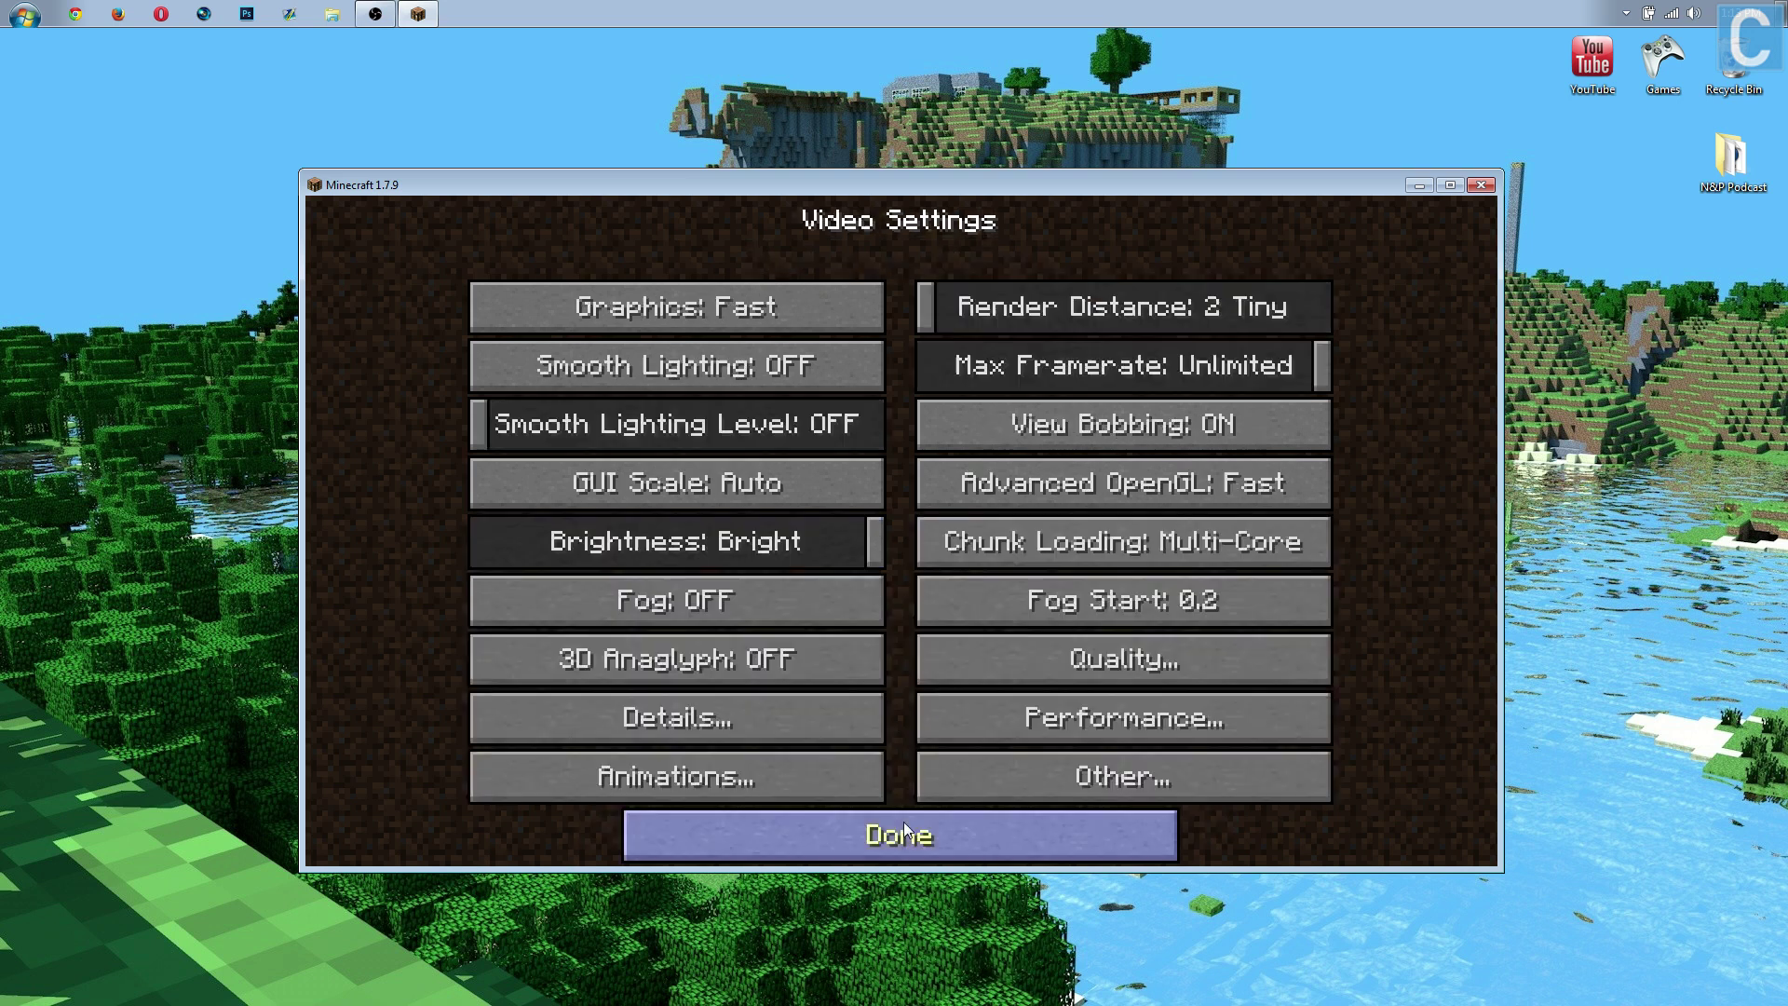
# Step: Switch all animations off in the animation settings and return to the video settings
pyautogui.click(804, 778)
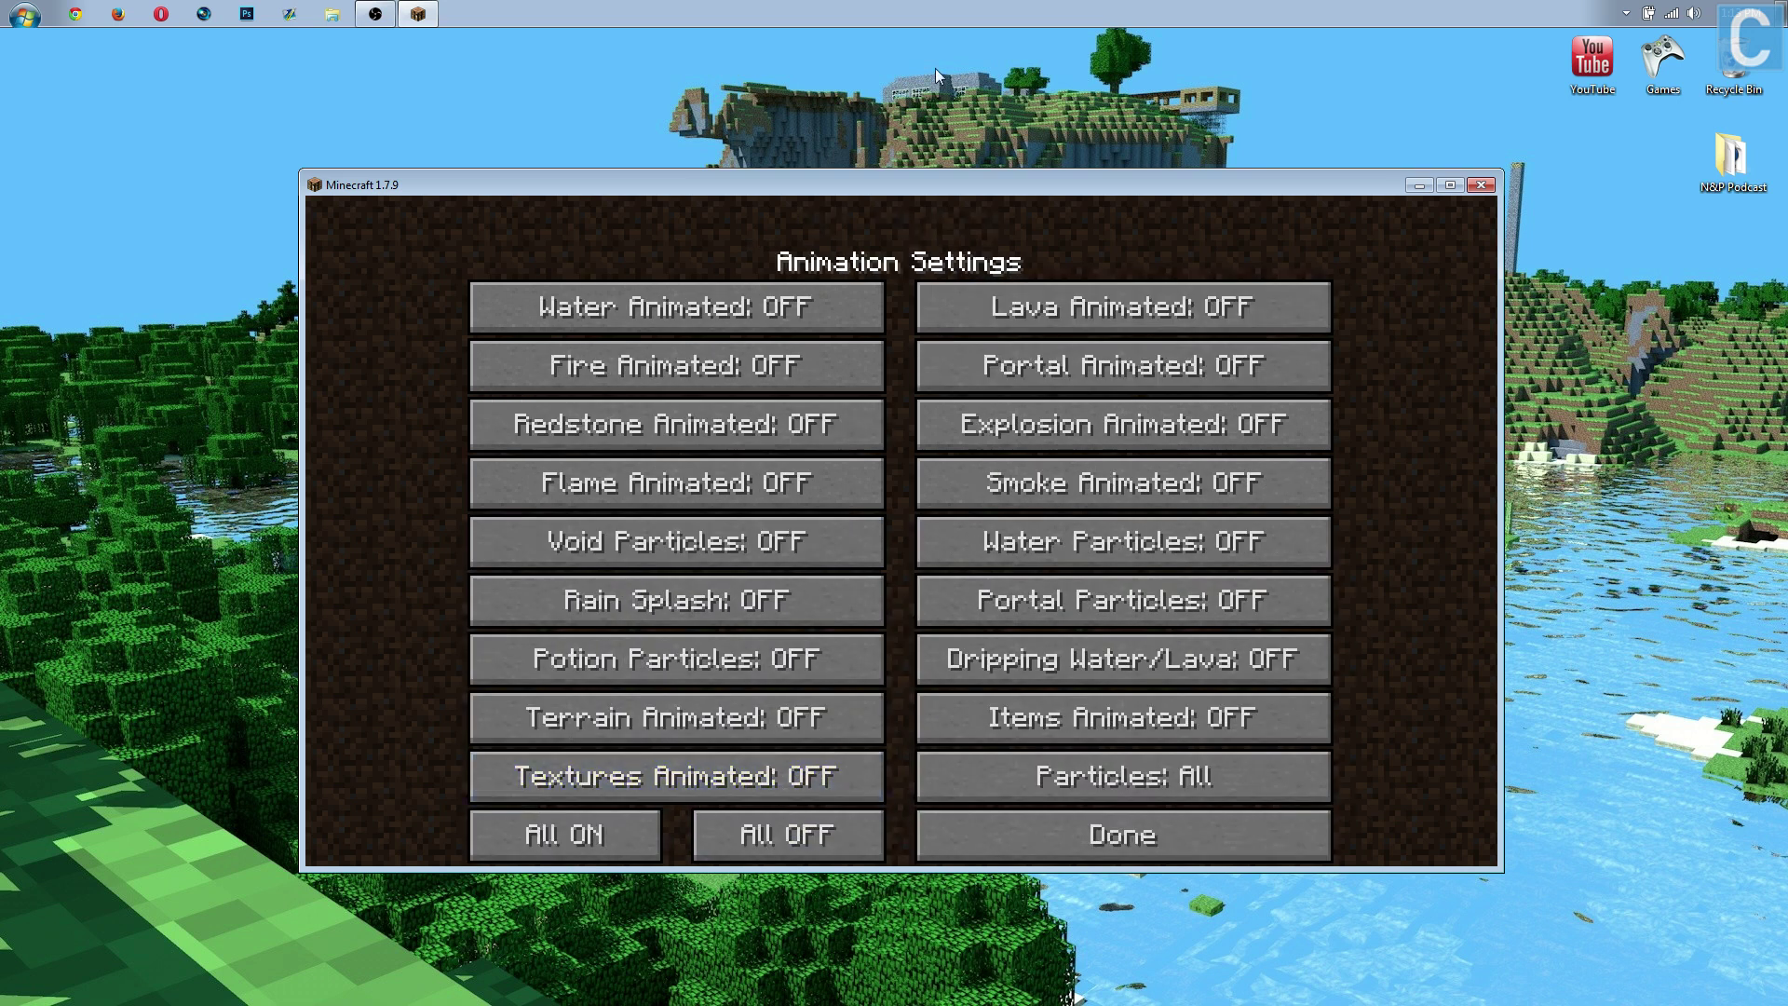
pyautogui.click(820, 841)
pyautogui.click(1060, 843)
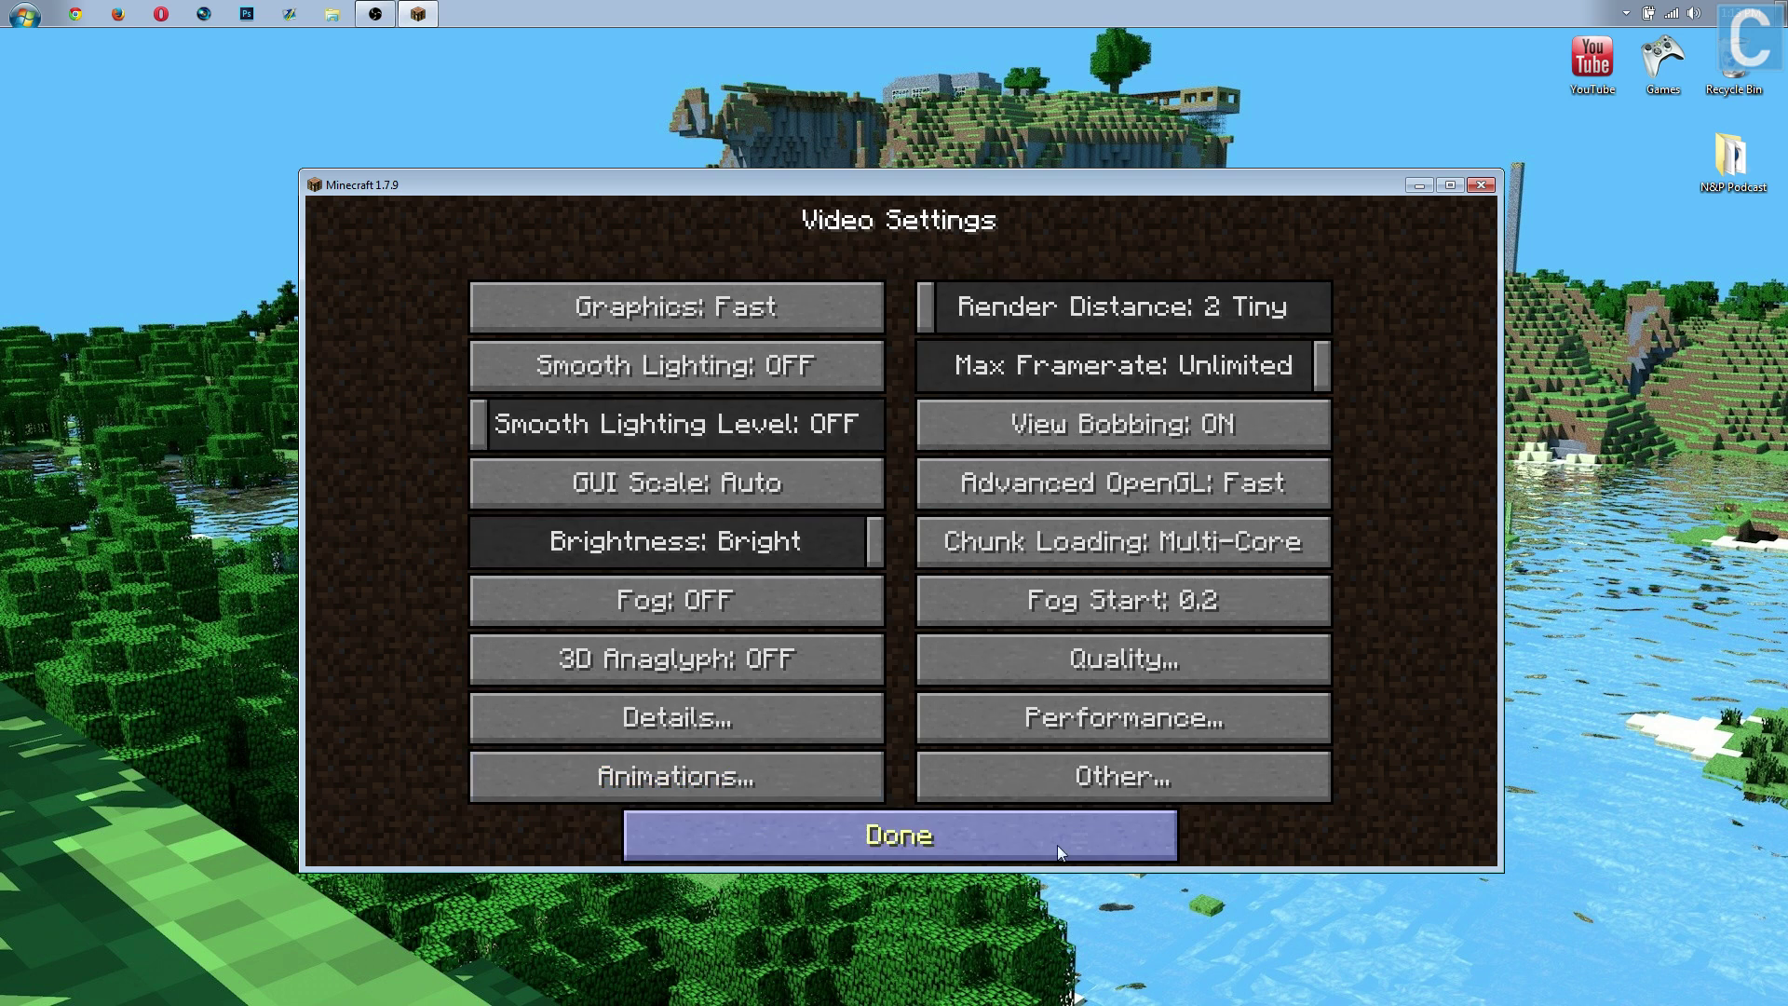
# Step: In the other settings, check the Weather description, cycle through the autosave intervals and set Autosave back to 3min
pyautogui.click(1075, 777)
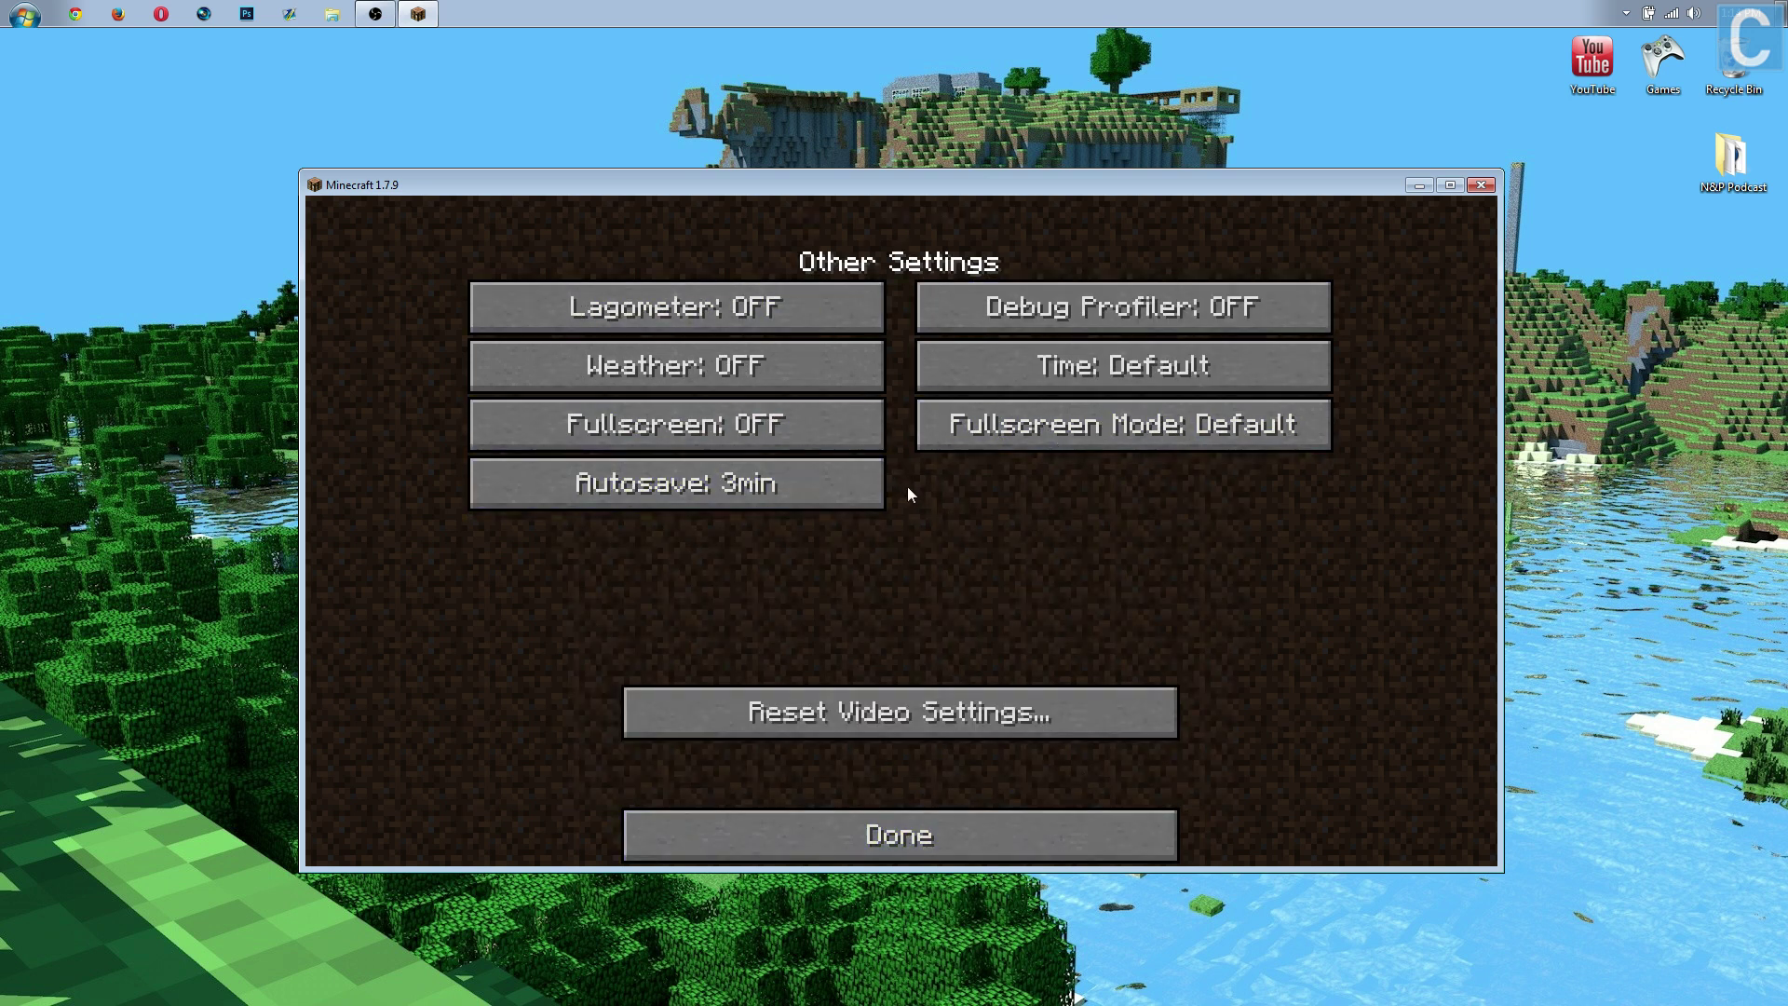
pyautogui.moveTo(733, 358)
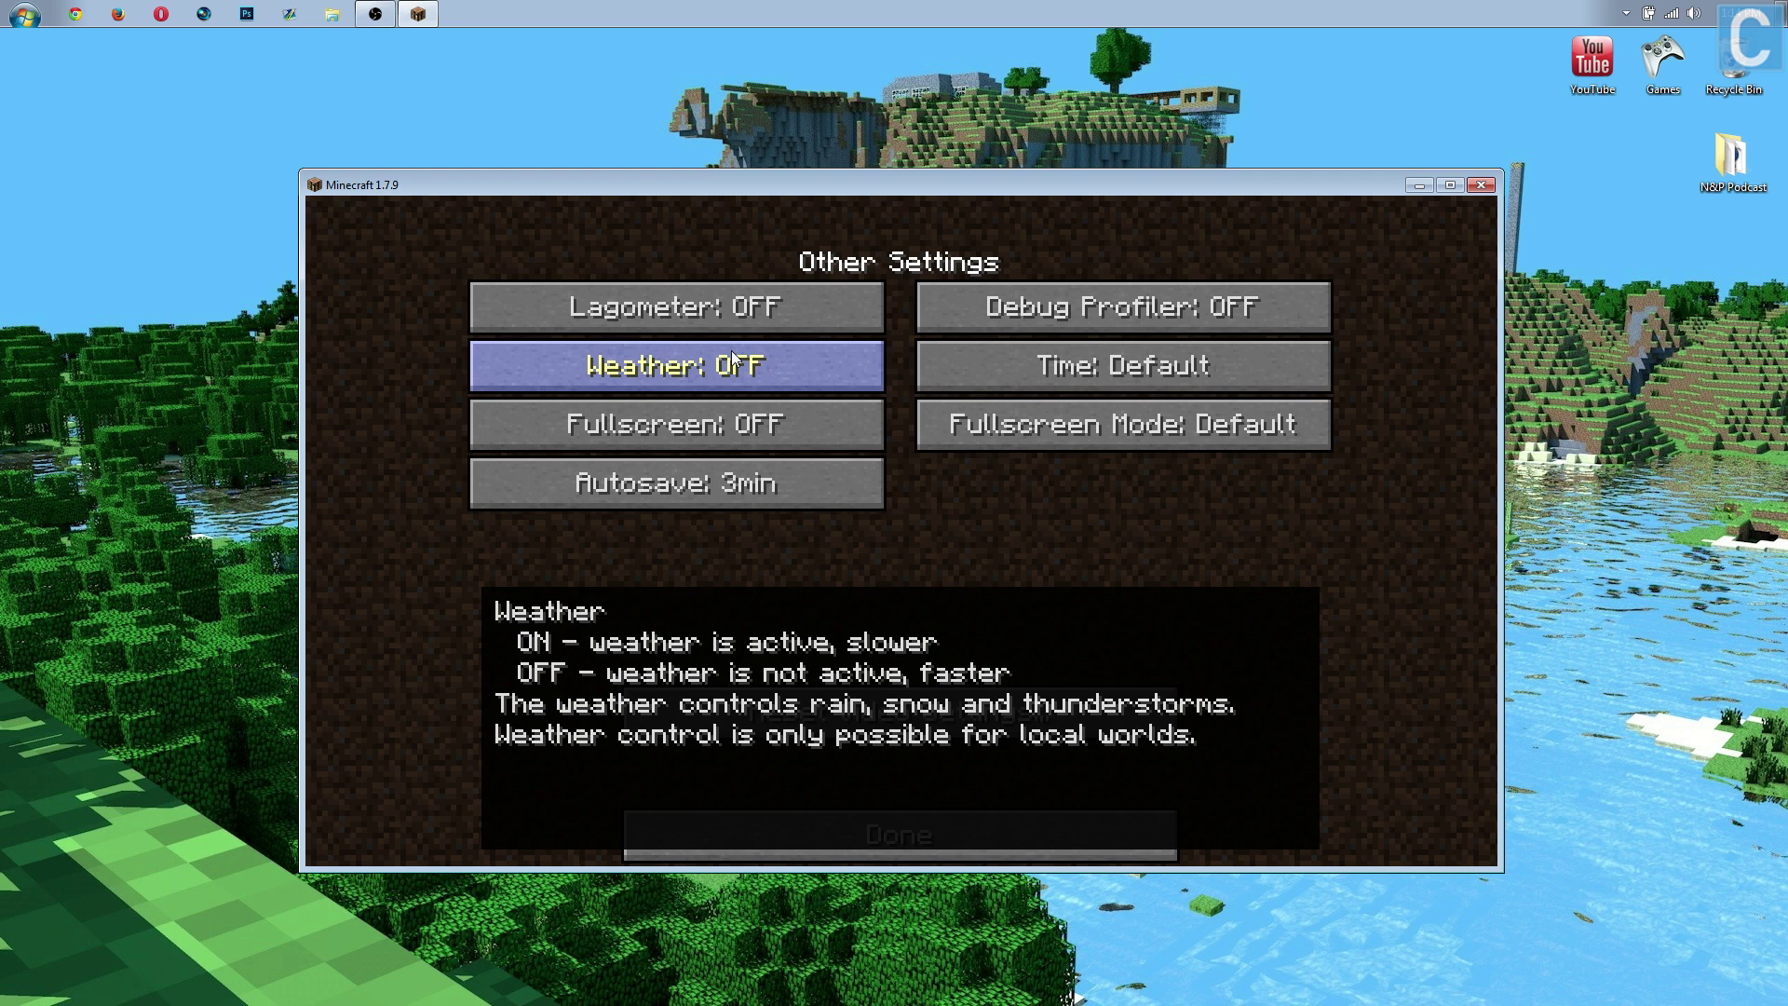
pyautogui.click(734, 489)
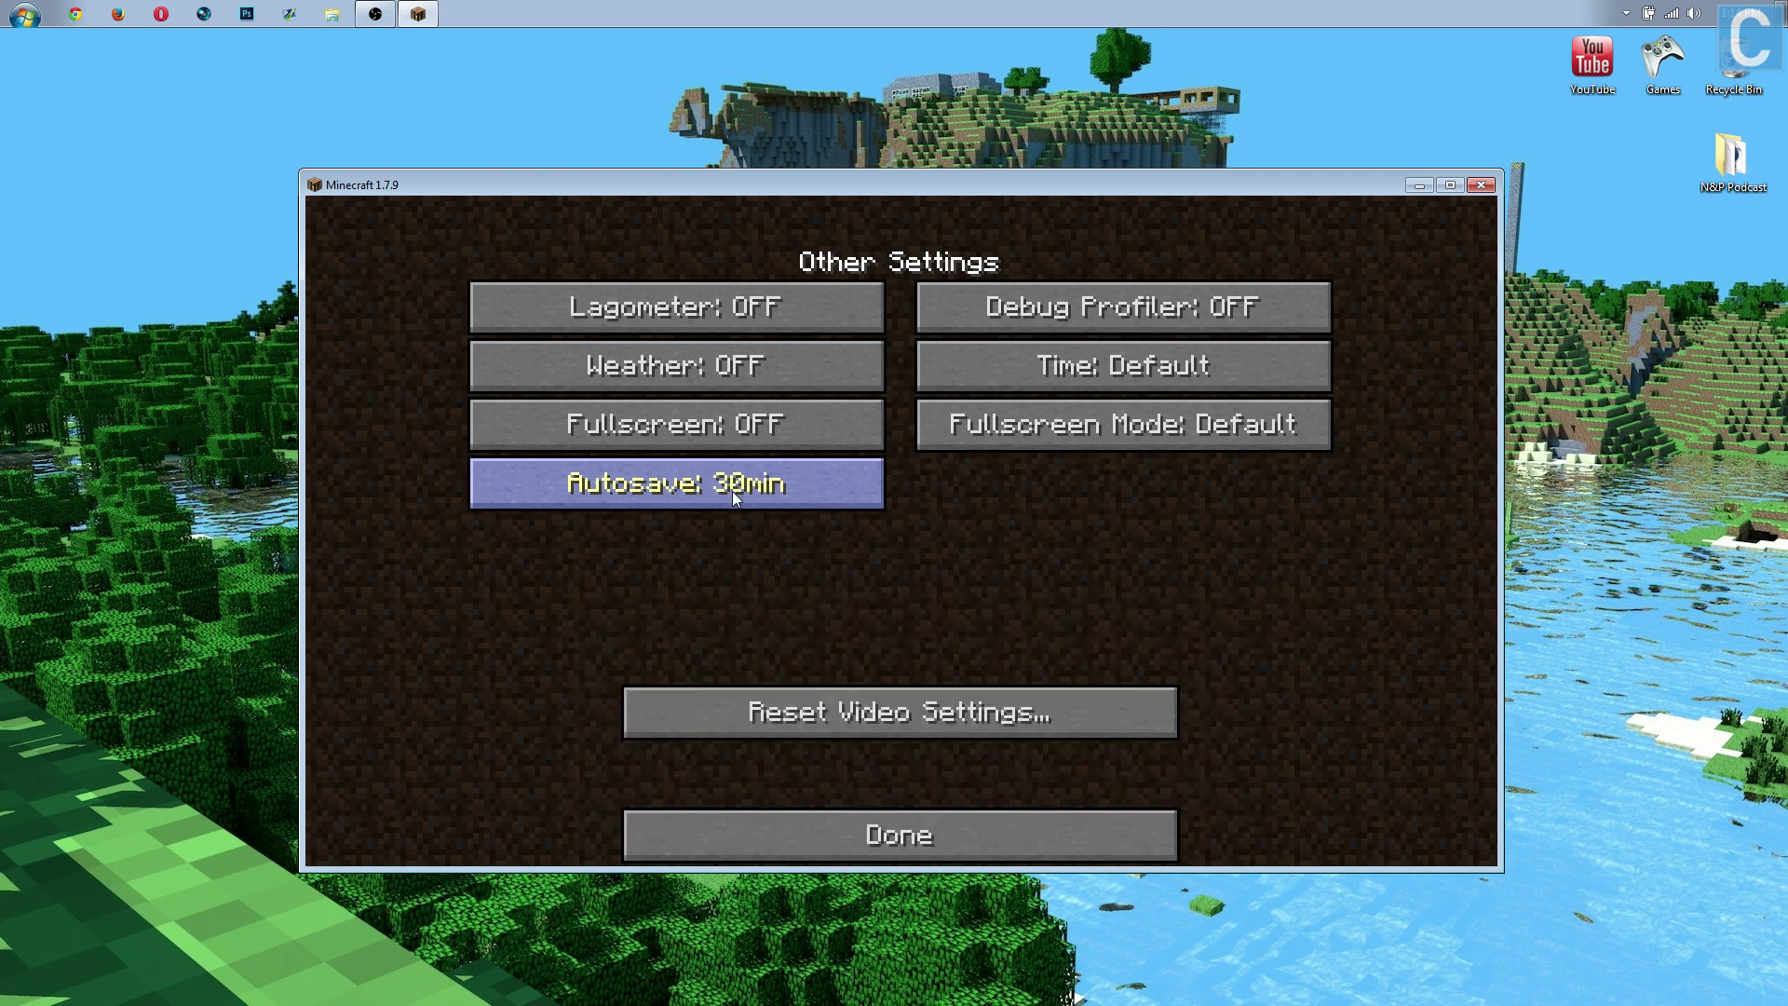
pyautogui.click(732, 490)
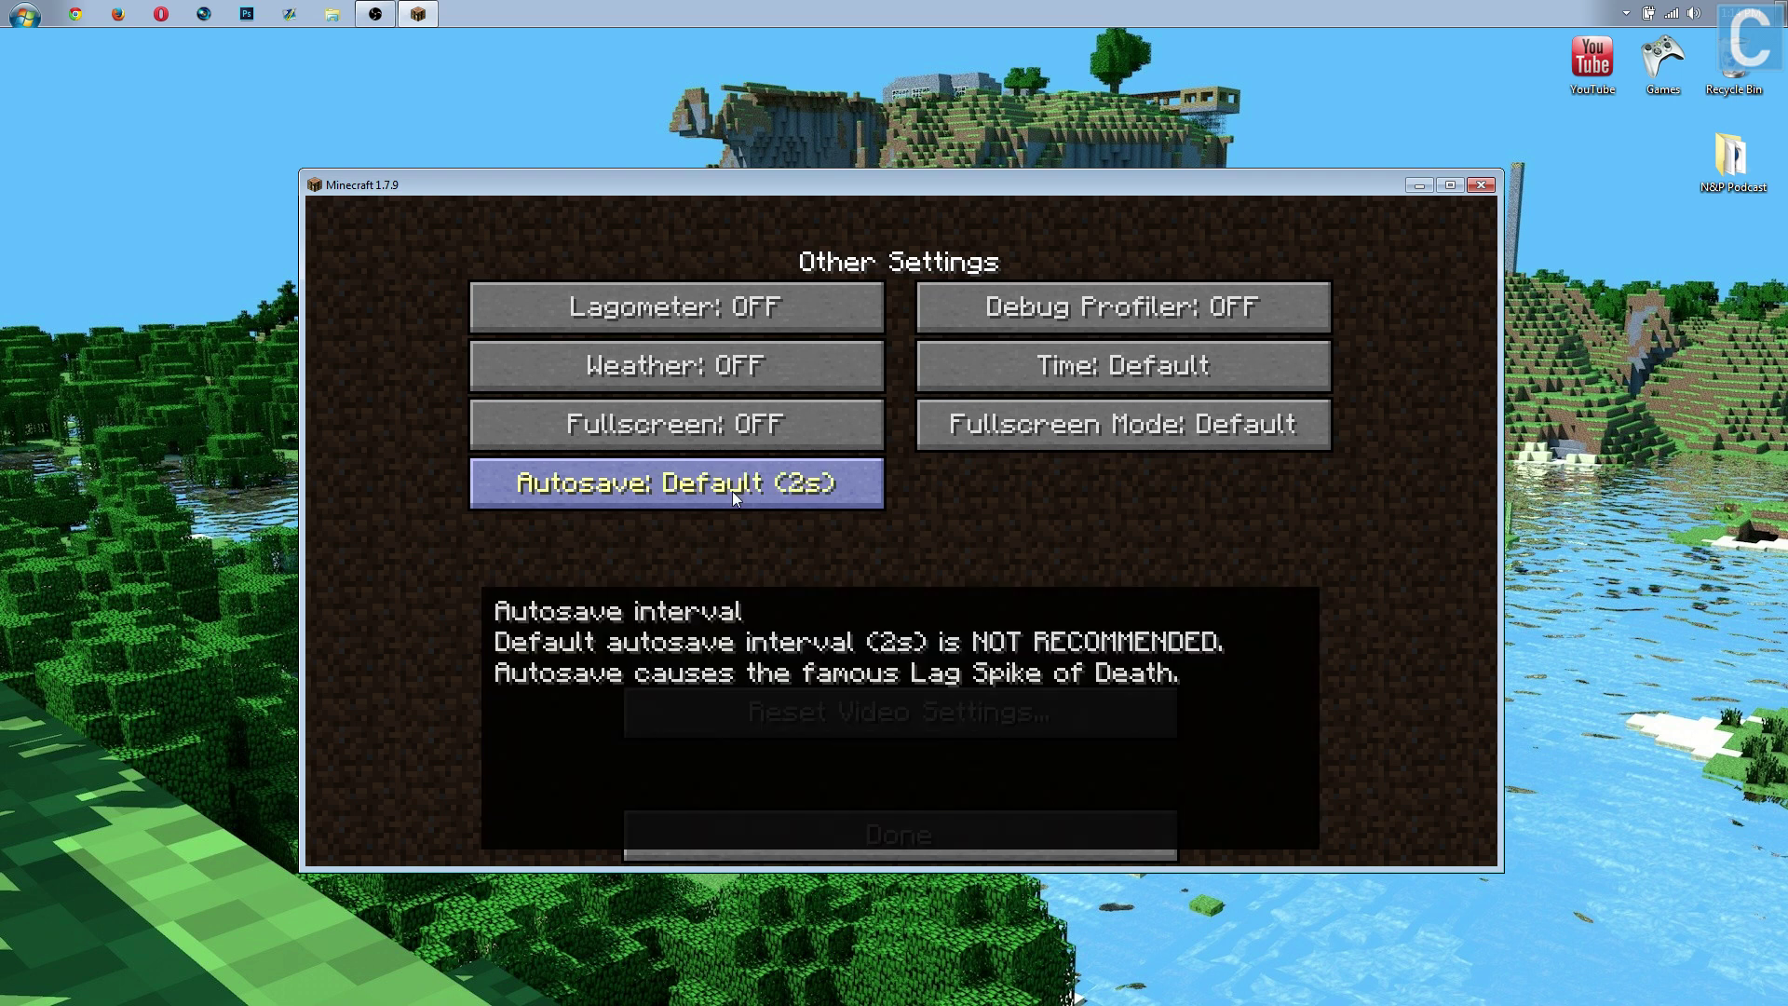
pyautogui.click(732, 490)
pyautogui.click(729, 486)
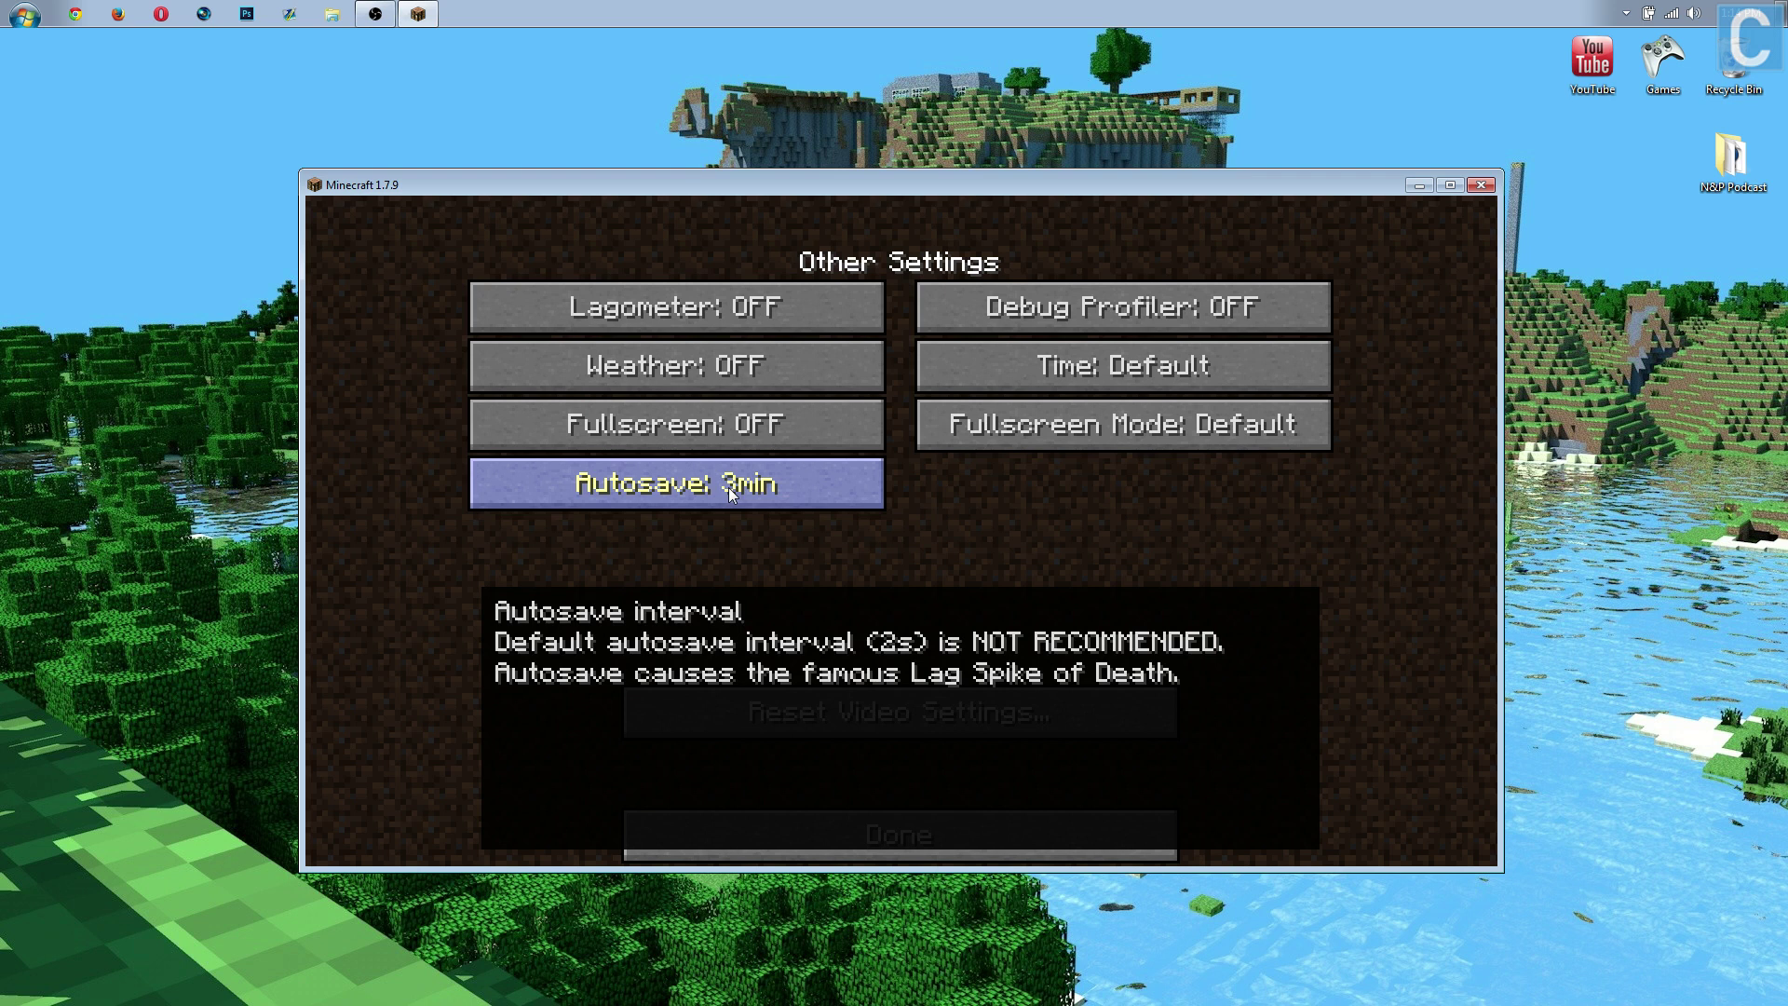
pyautogui.click(726, 489)
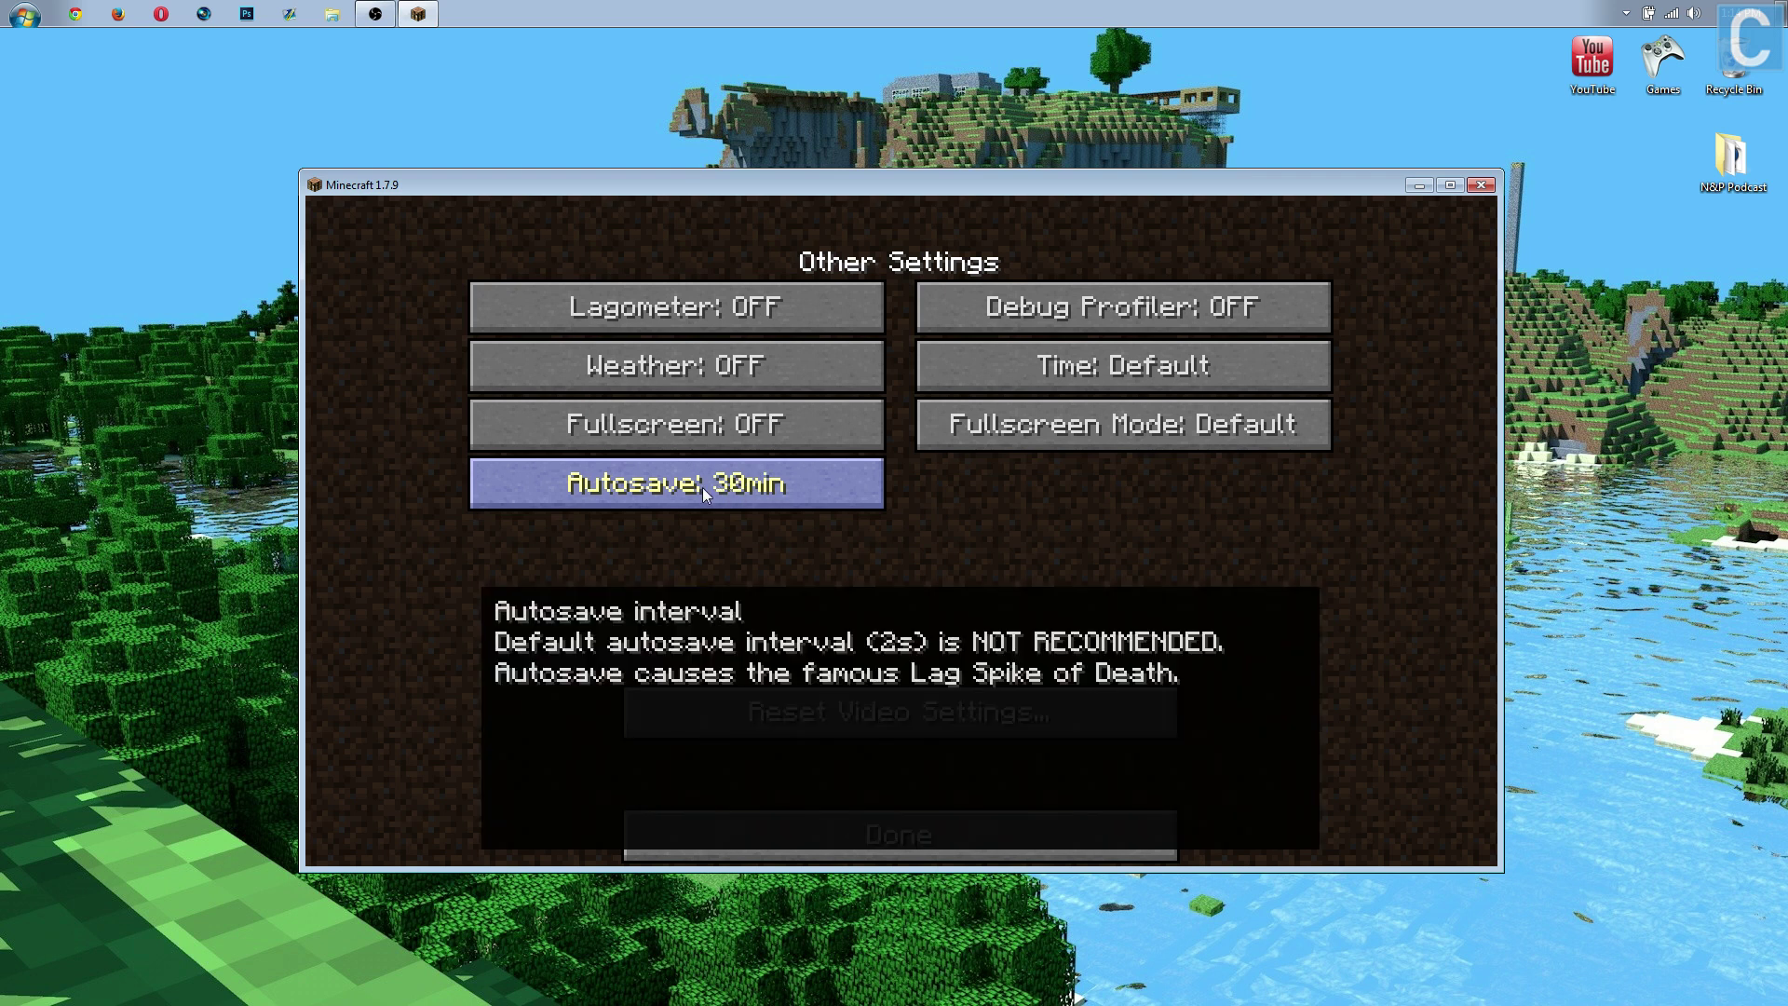
pyautogui.click(702, 489)
pyautogui.click(701, 489)
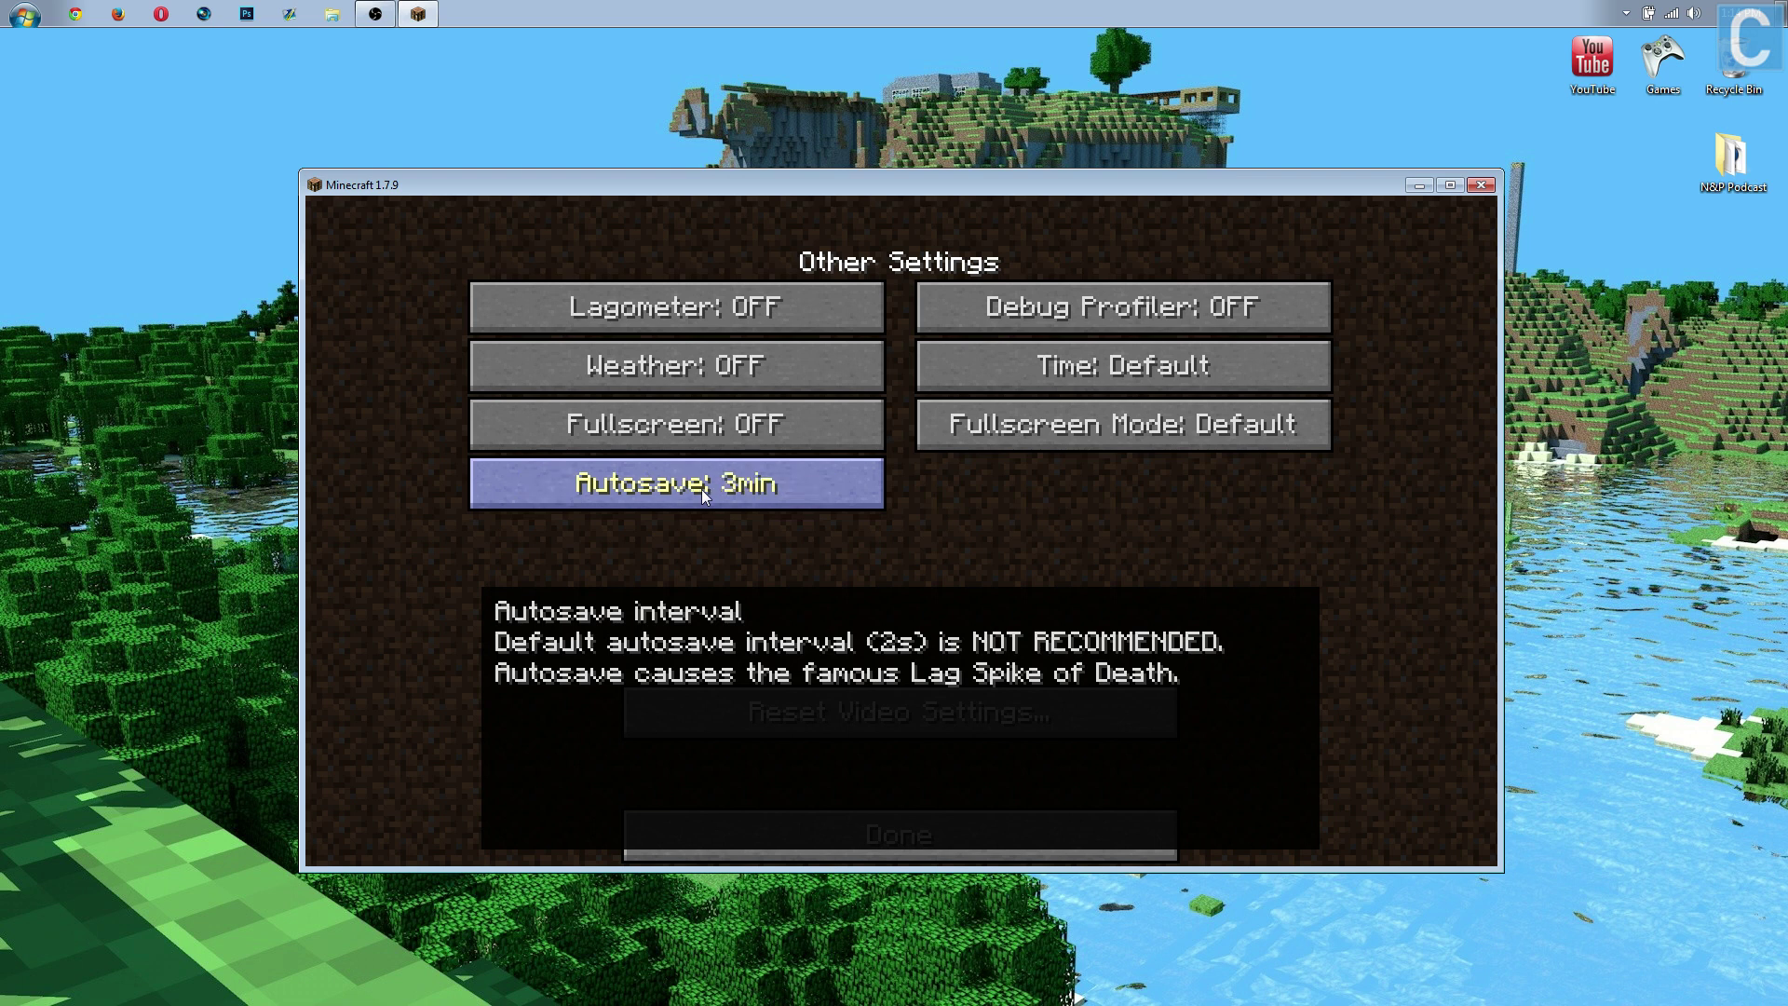
# Step: Leave the other settings, video settings and options screens to return to the title screen
pyautogui.click(957, 845)
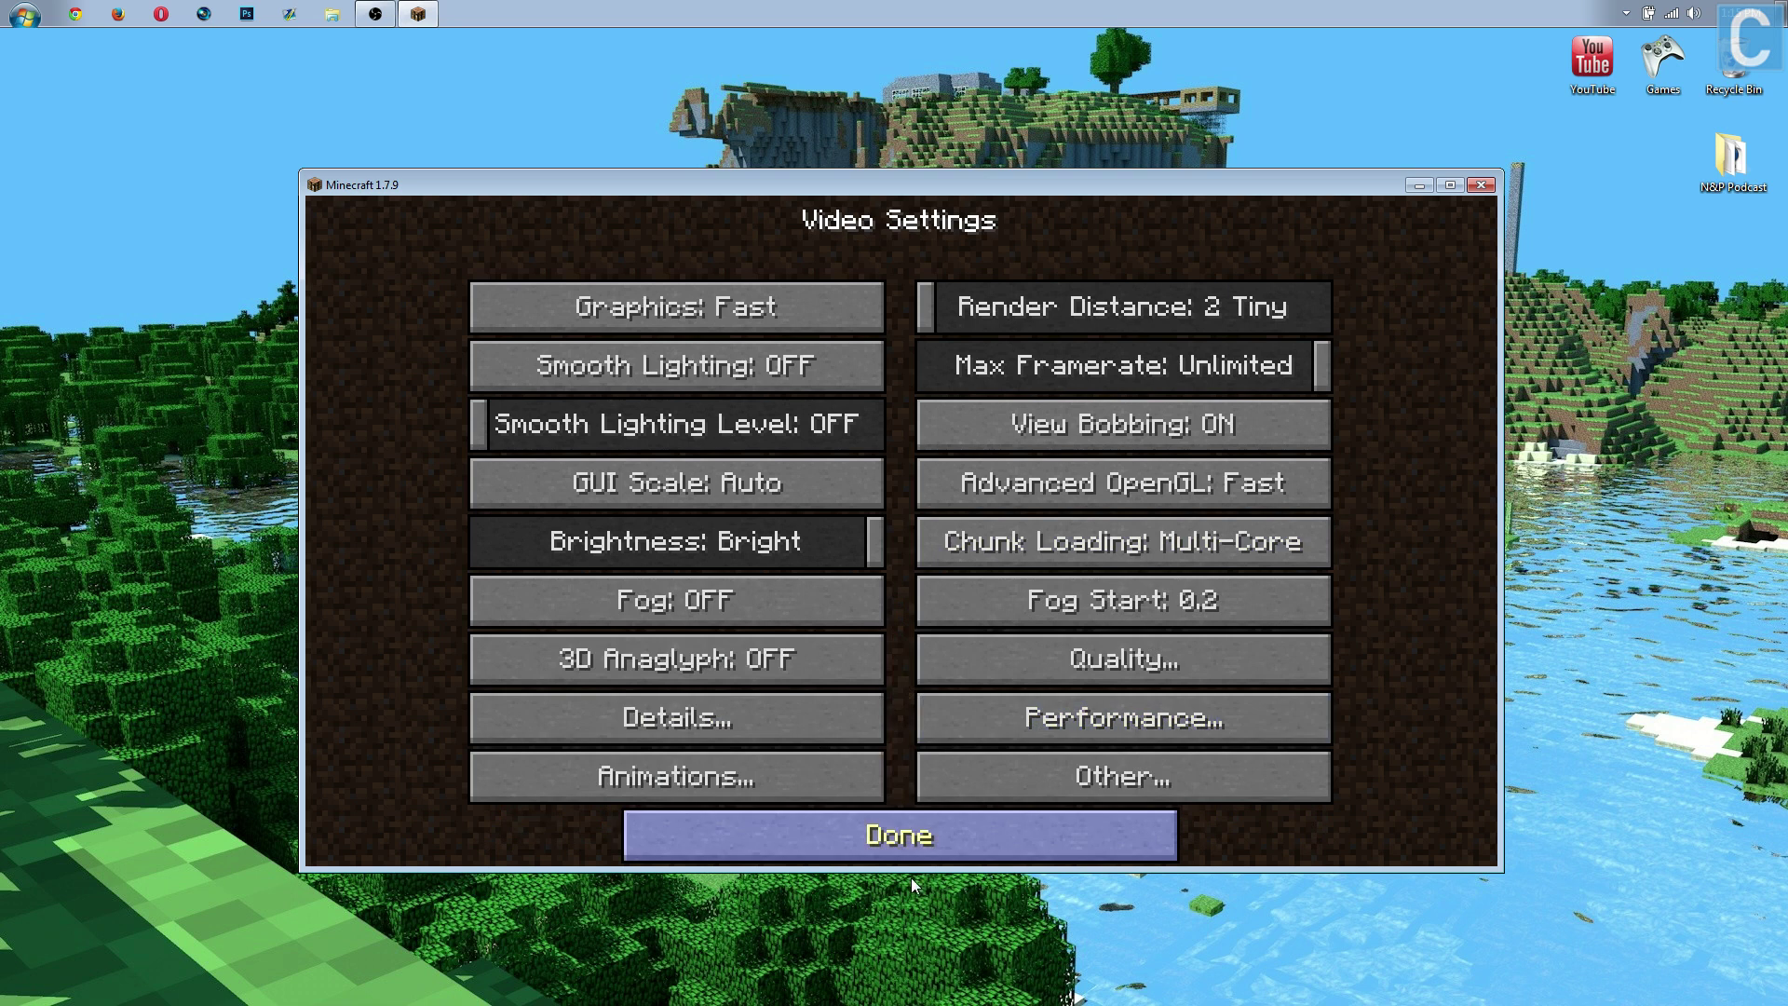
pyautogui.click(908, 839)
pyautogui.click(913, 827)
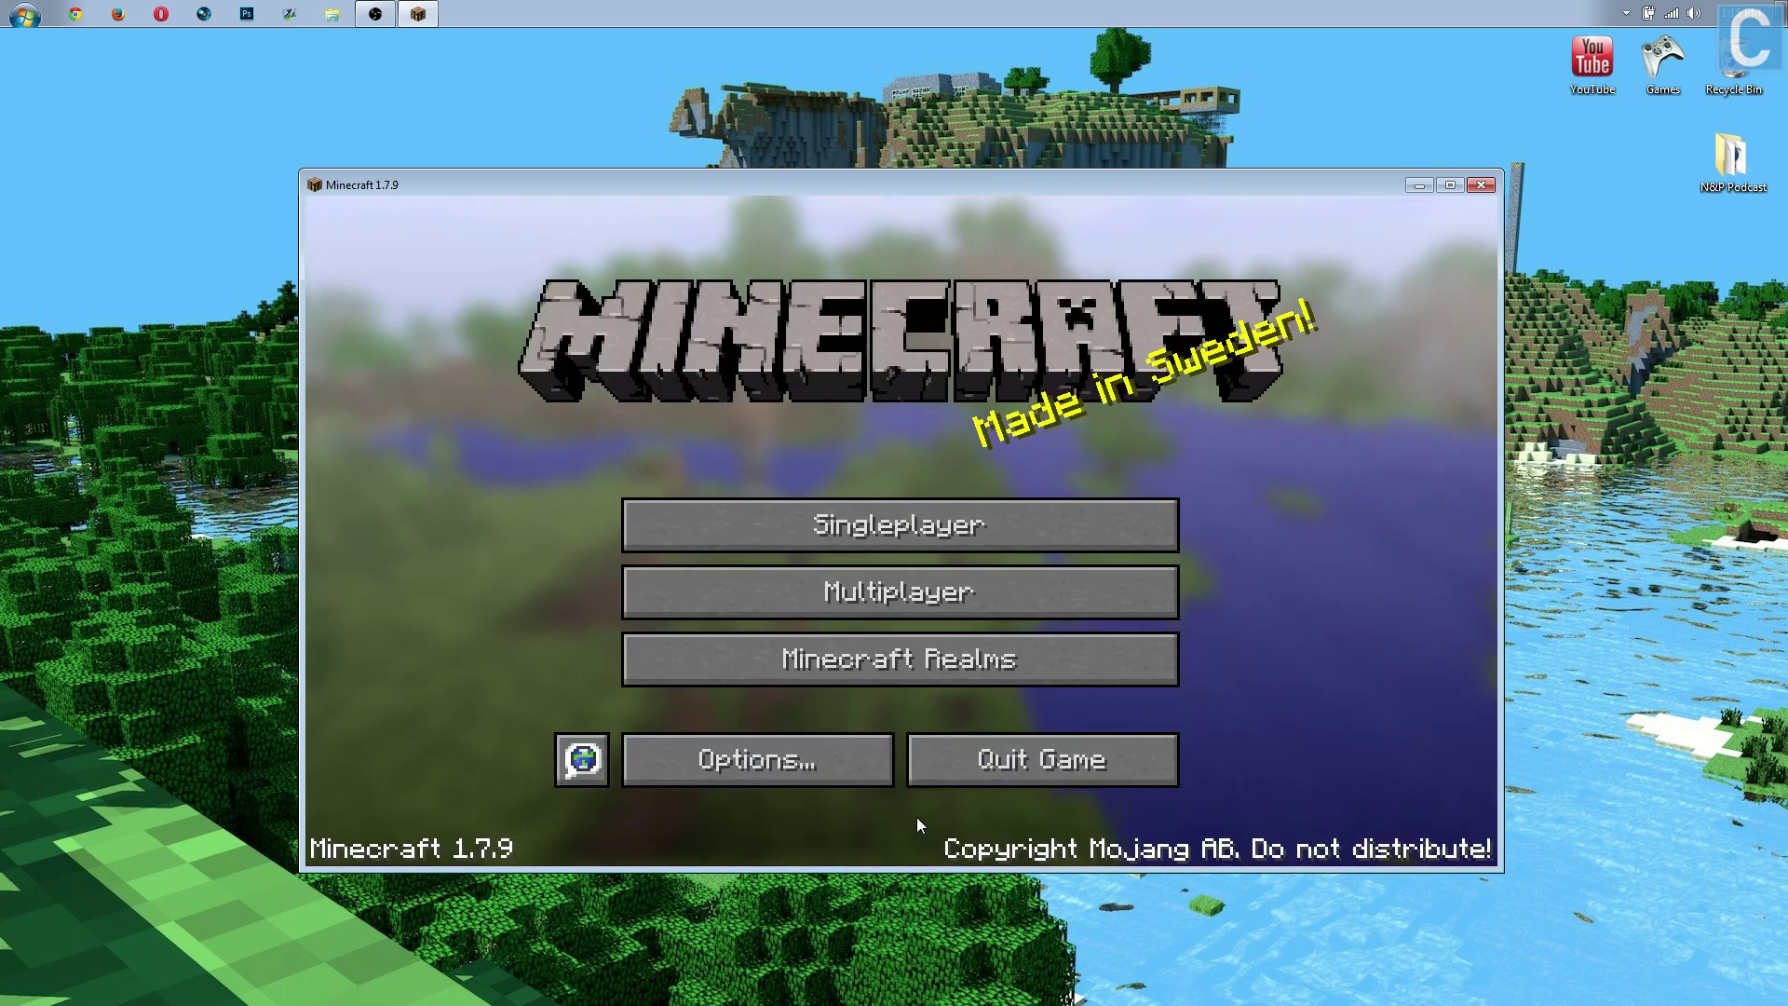